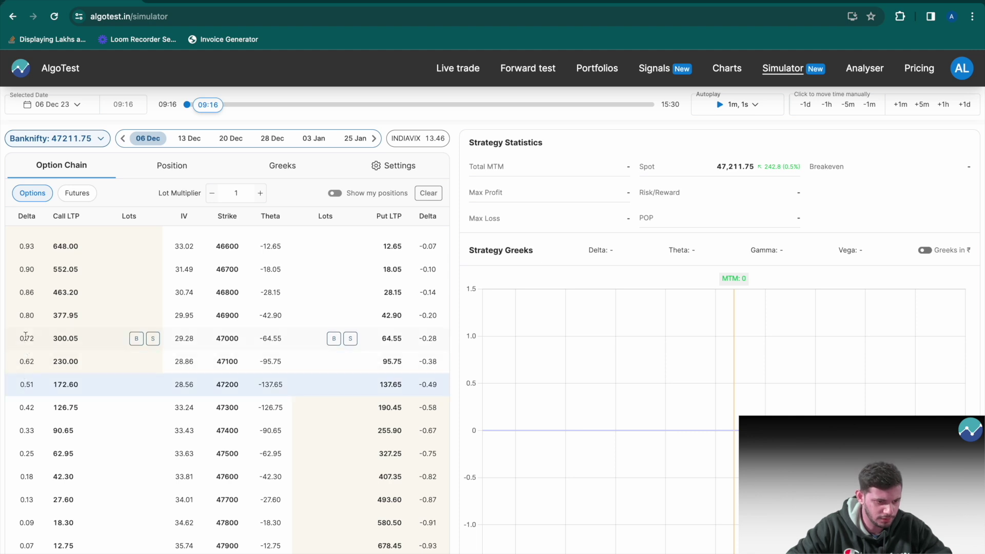
Examine the call and put deltas across in-the-money and out-of-the-money strikes in the Banknifty 06 Dec option chain.
scroll(31, 266, up, 3)
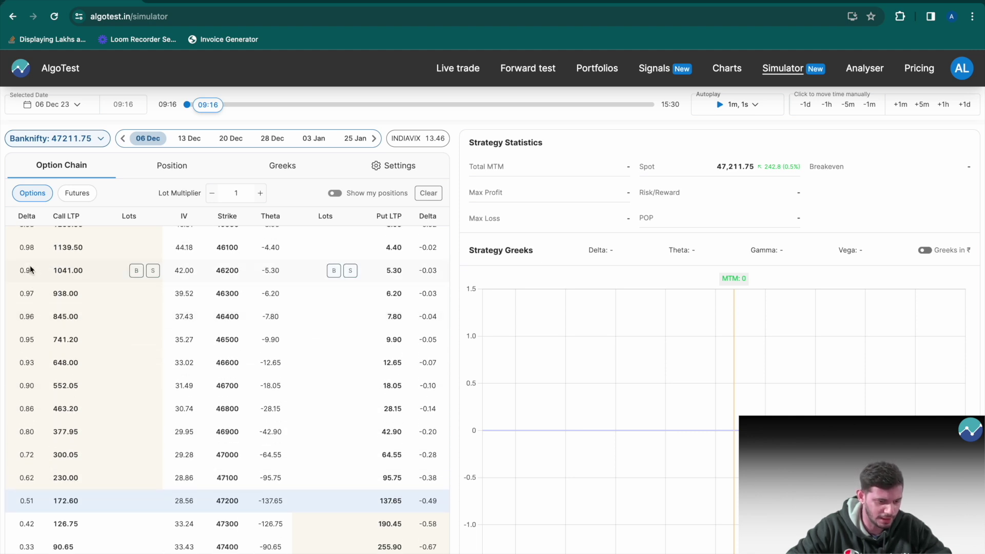
scroll(67, 426, down, 6)
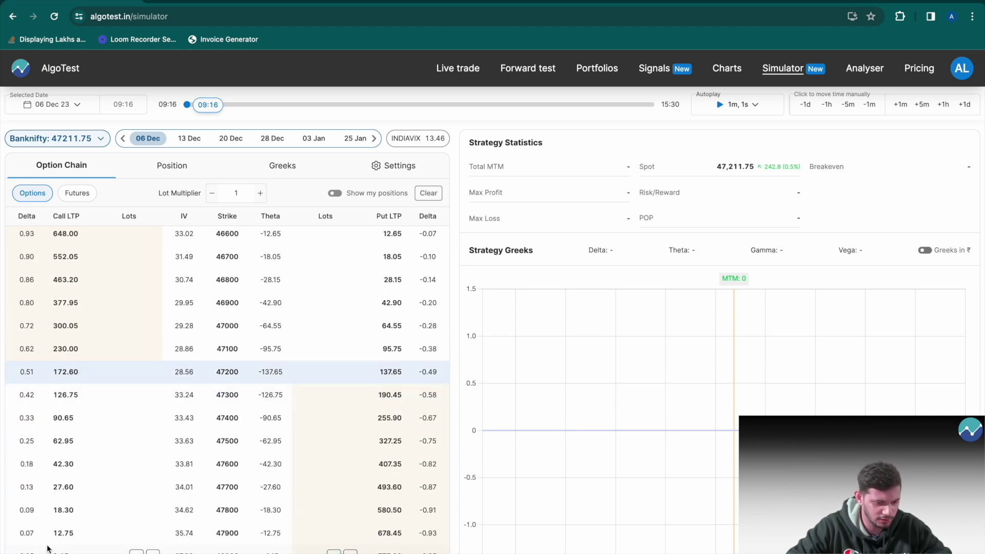
scroll(47, 546, up, 4)
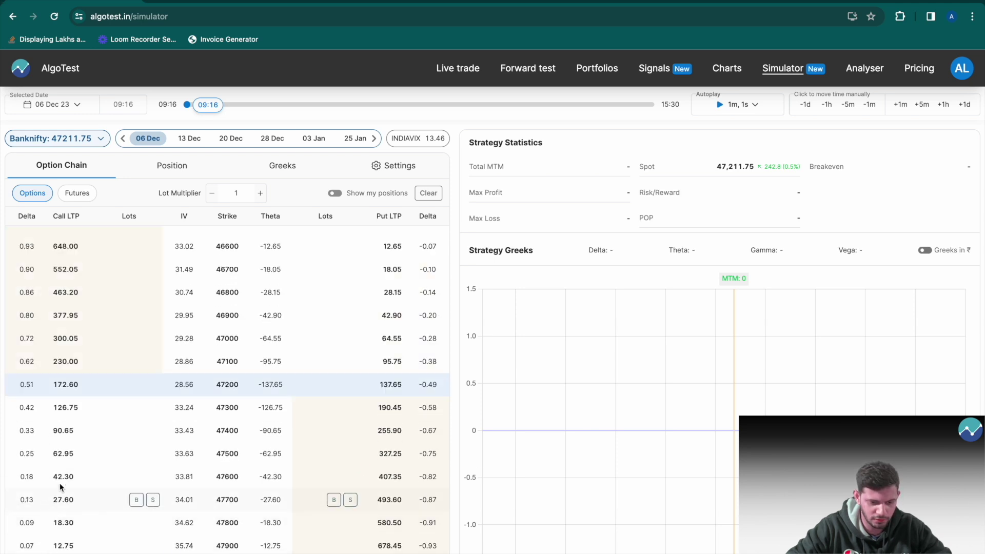
scroll(414, 425, down, 5)
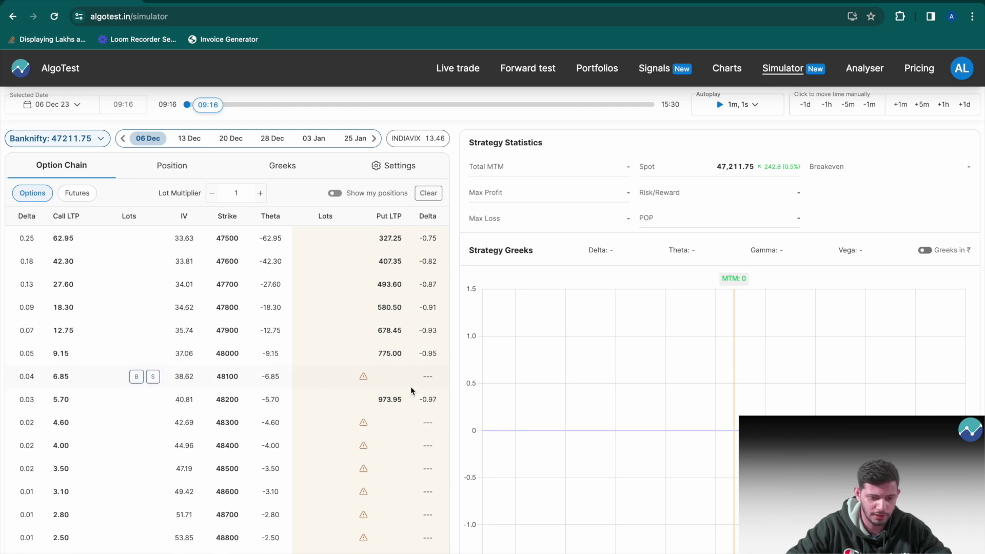
scroll(411, 386, up, 8)
scroll(400, 460, up, 2)
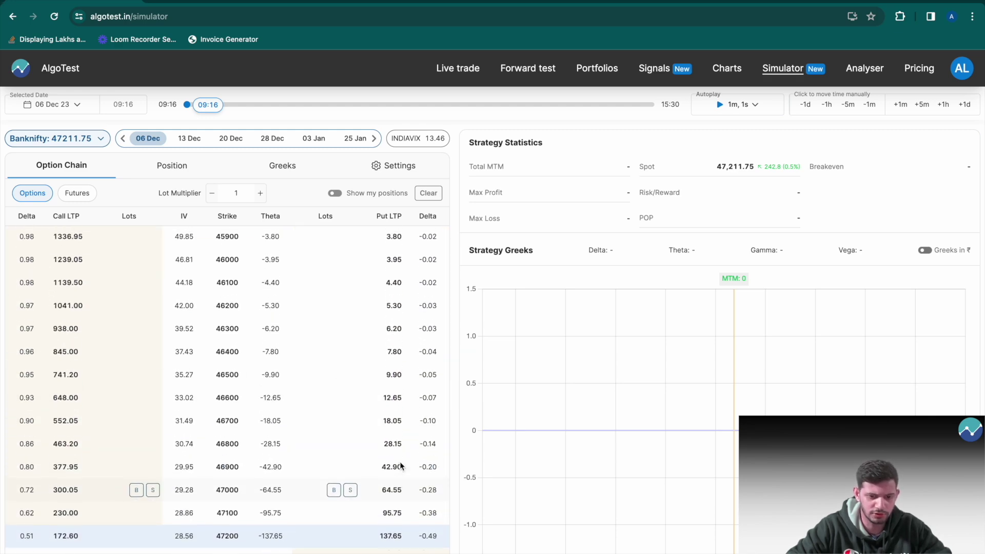
scroll(399, 460, down, 6)
scroll(400, 462, up, 1)
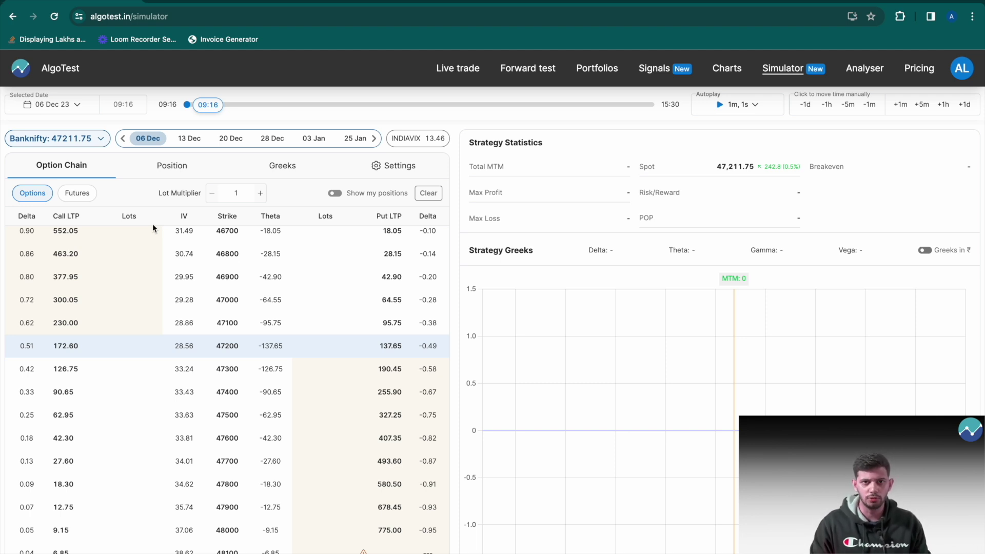
Set the simulation to 22 Nov 2023 at 09:20 with the 22 Nov expiry.
click(189, 138)
click(193, 106)
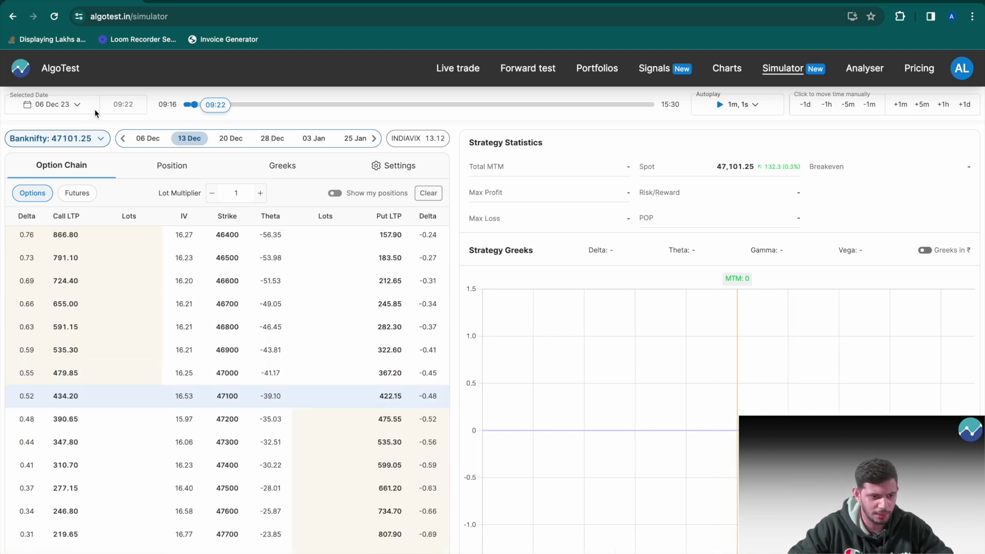
click(78, 105)
click(140, 138)
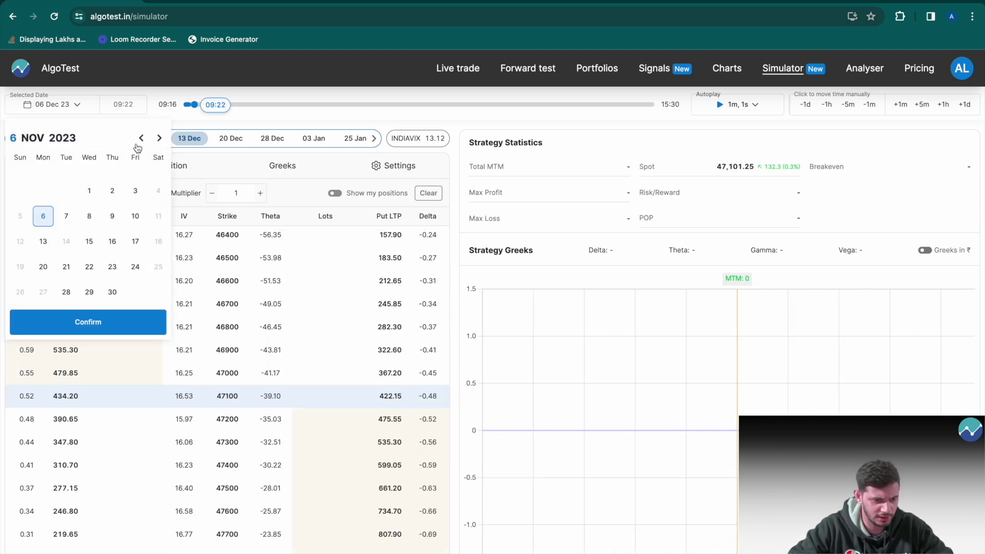
click(88, 267)
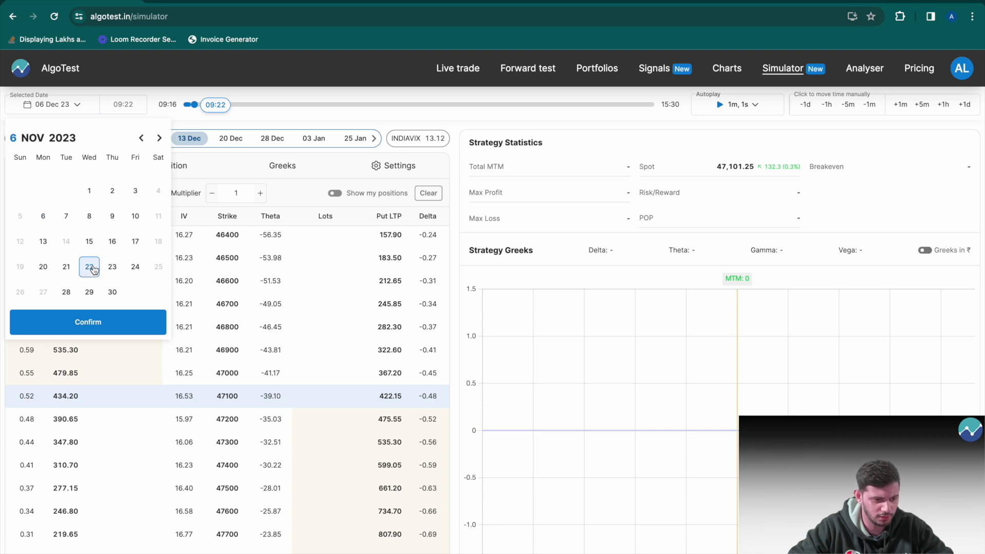
click(66, 333)
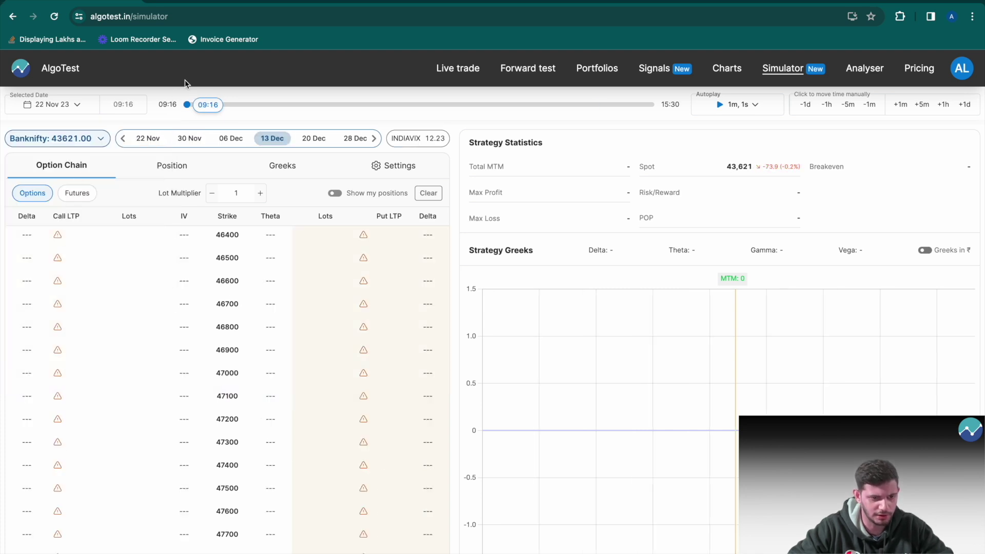
click(192, 106)
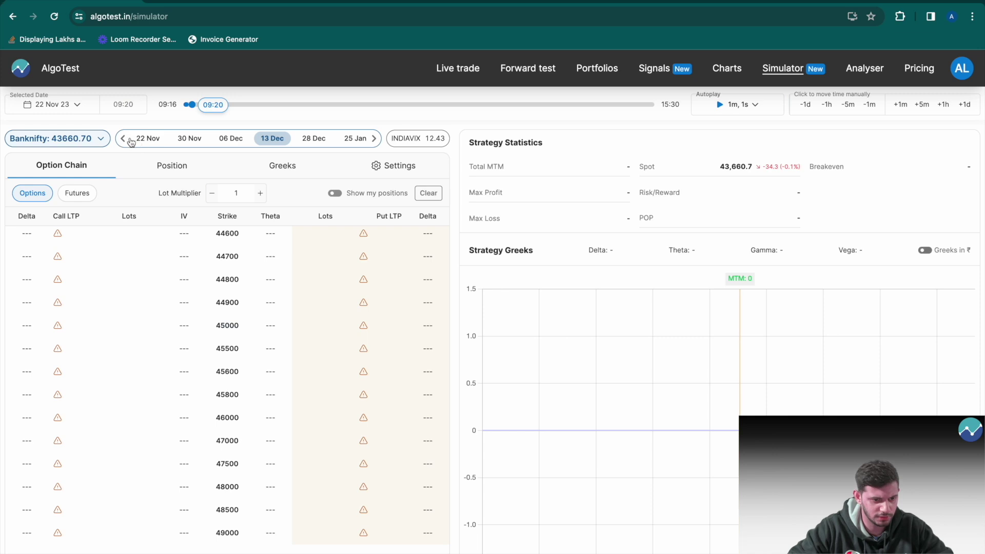
click(145, 138)
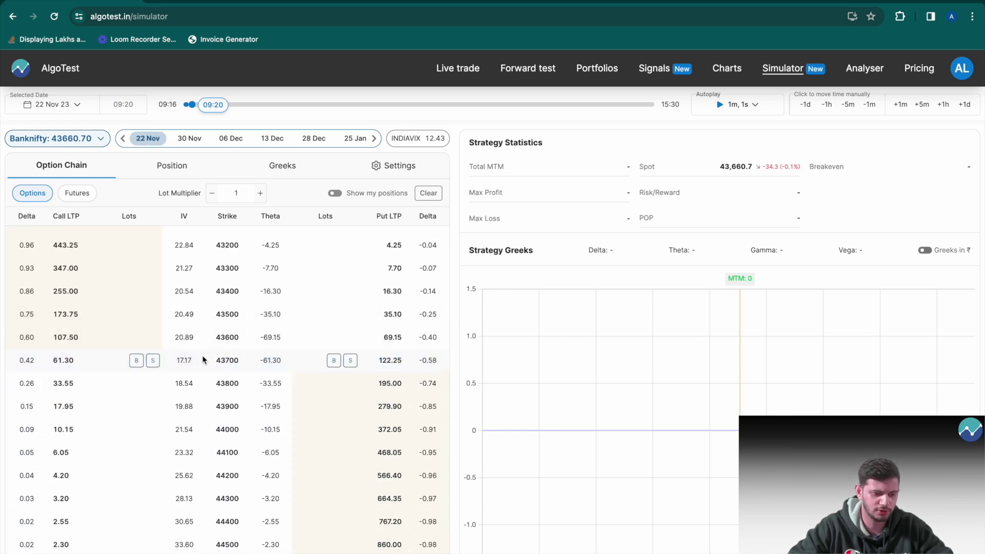
Sell one lot each of the 43700 call and put, and show the position Greeks.
click(152, 360)
click(350, 360)
click(282, 165)
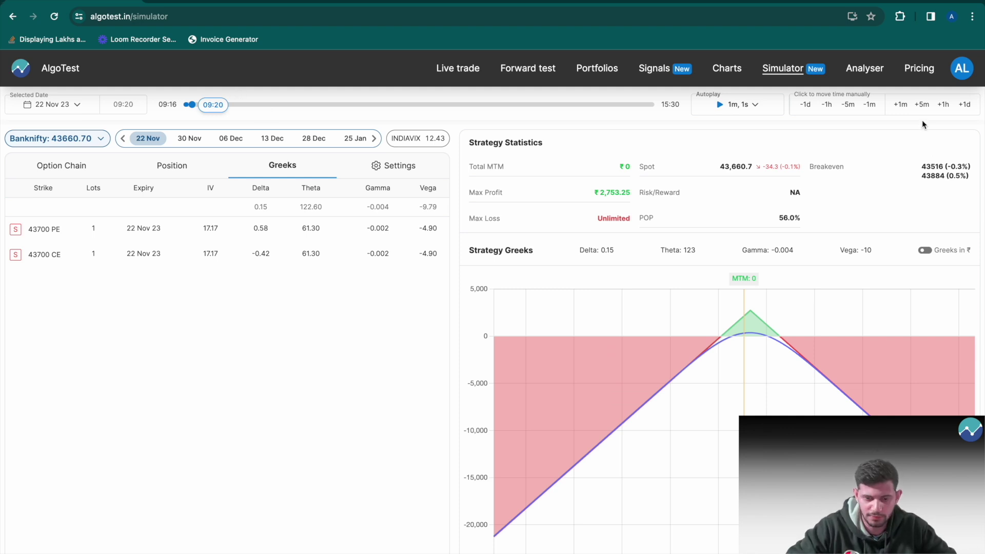
Advance the simulation to 09:30 and square off the 43700 put, checking the resulting Greeks.
click(922, 105)
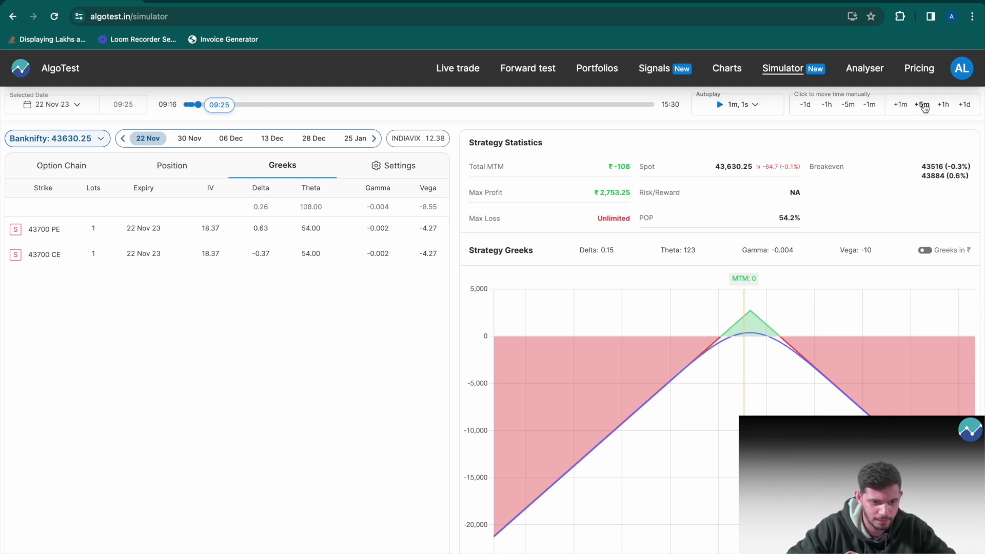
click(922, 104)
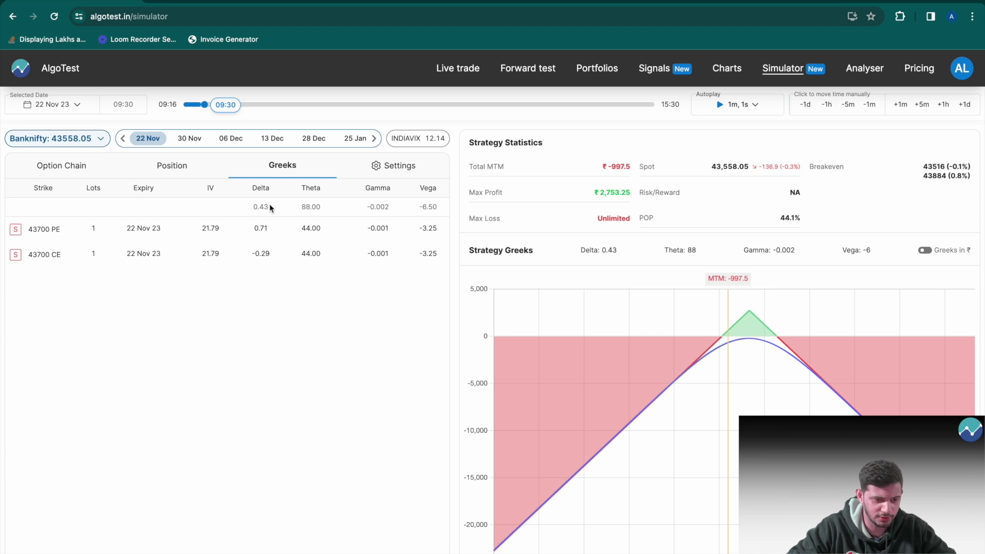
click(194, 167)
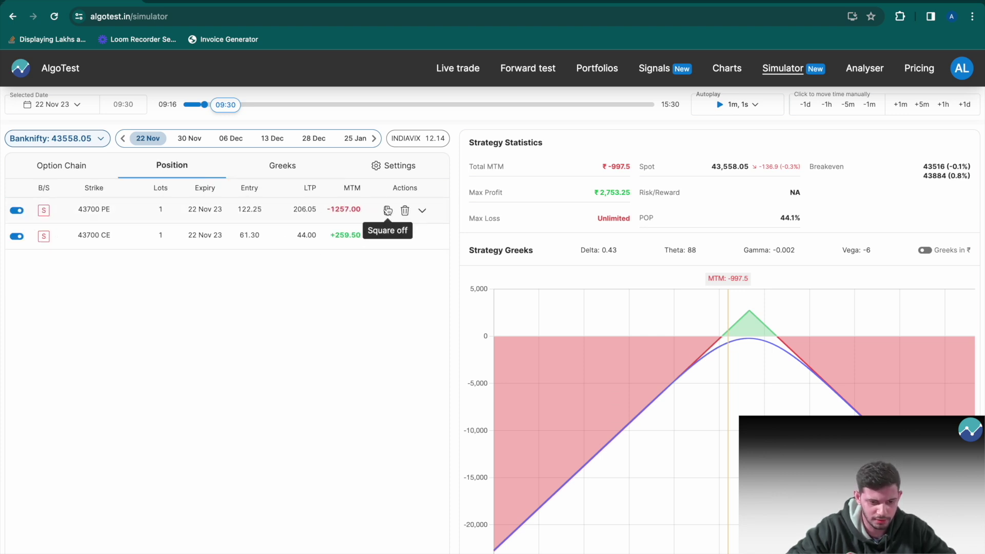
click(388, 211)
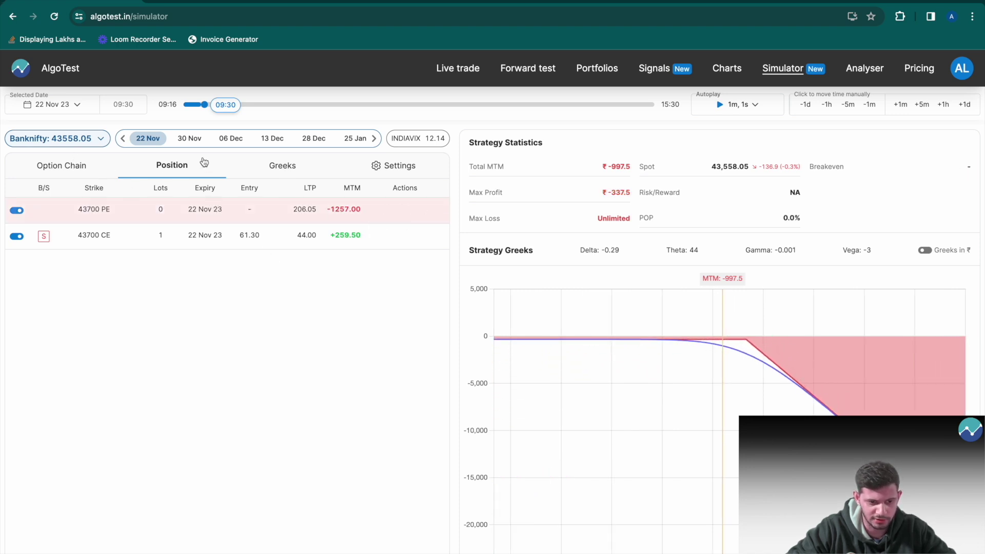
click(273, 167)
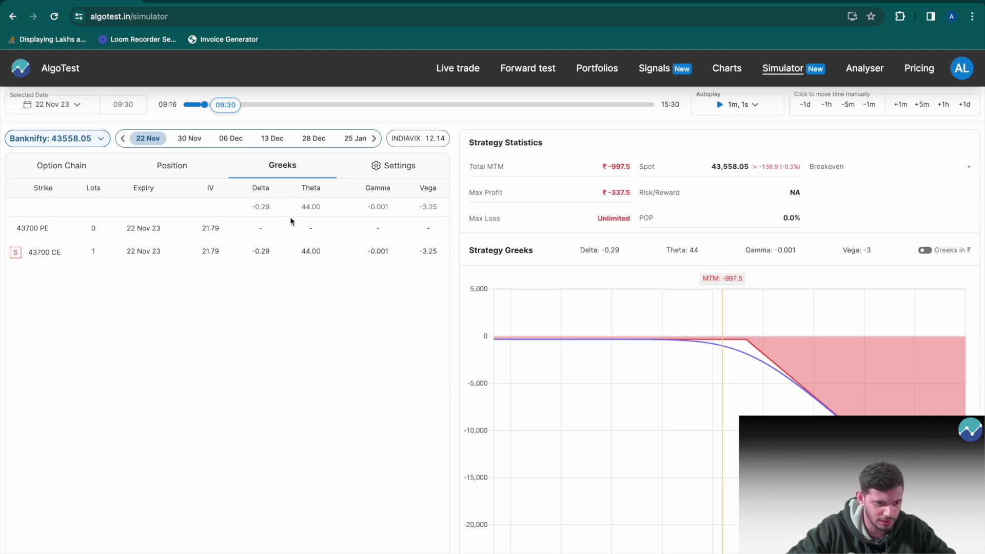
Sell one lot of the 43400 put and review the Greeks of the adjusted position.
click(97, 170)
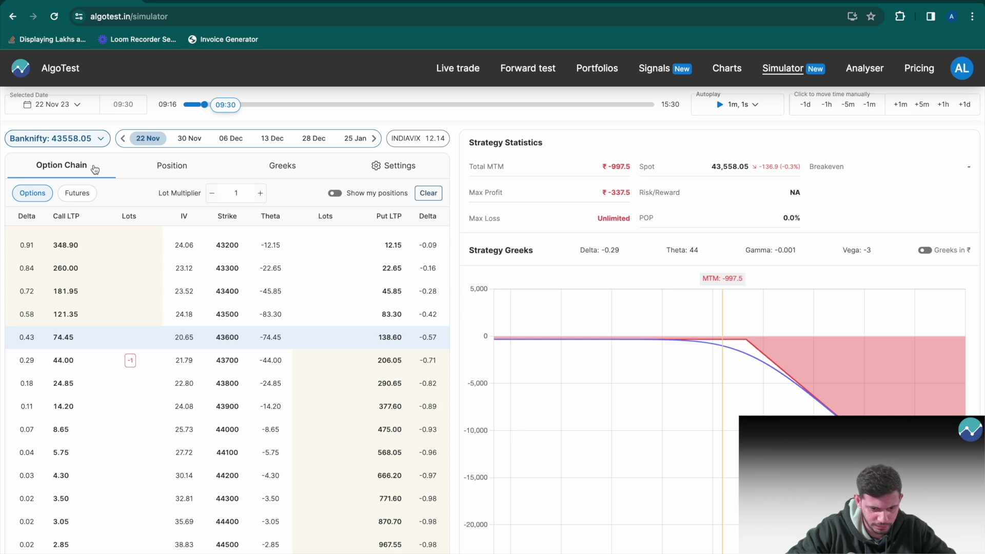
scroll(310, 304, up, 1)
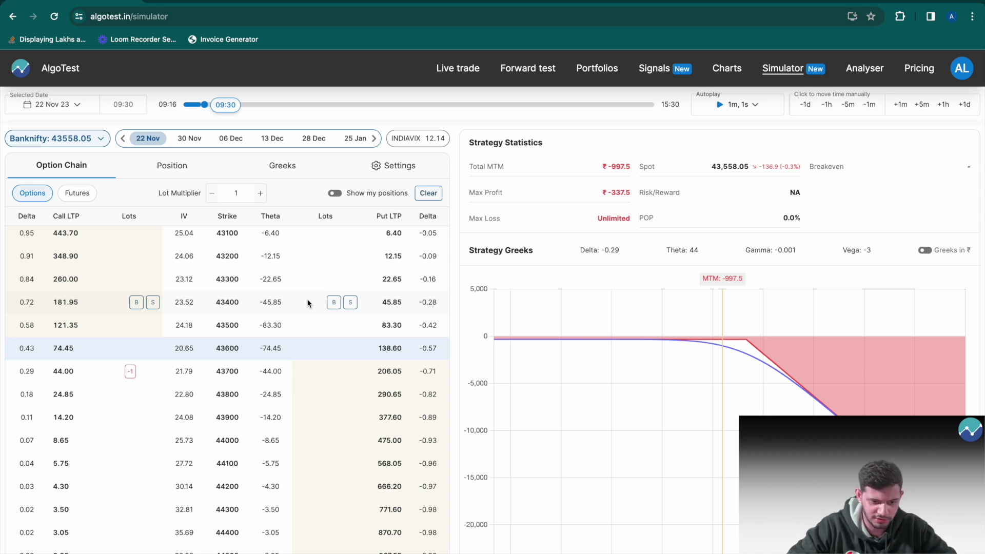
click(351, 303)
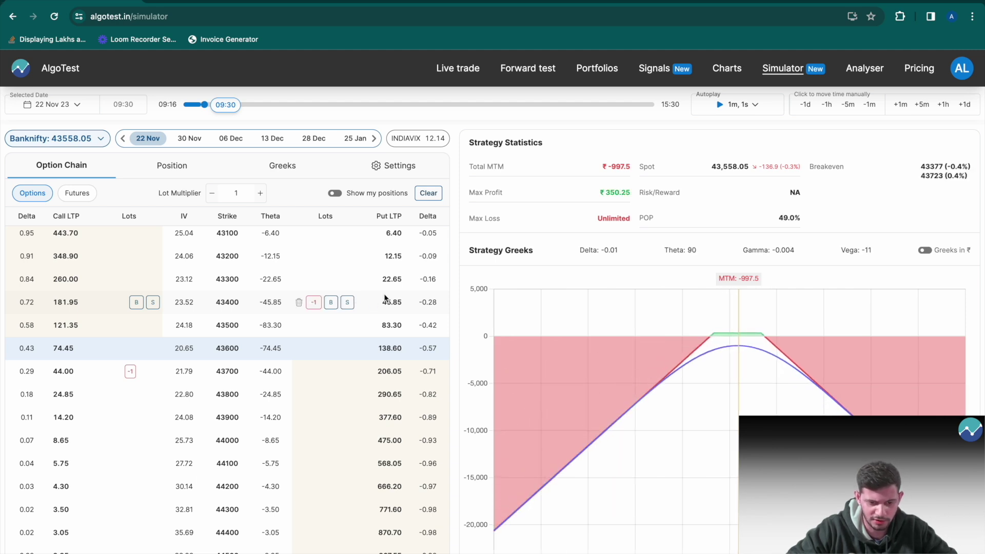
click(266, 169)
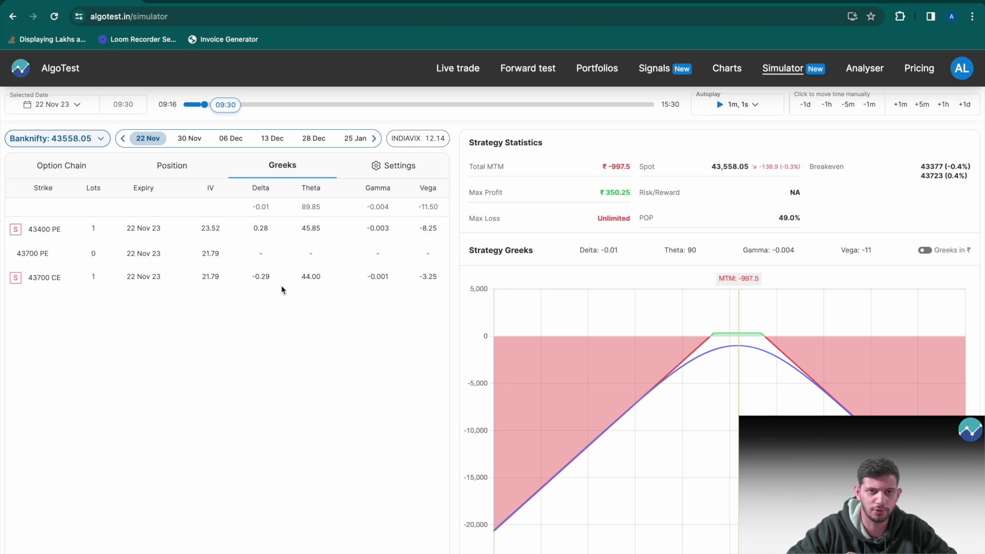
click(78, 164)
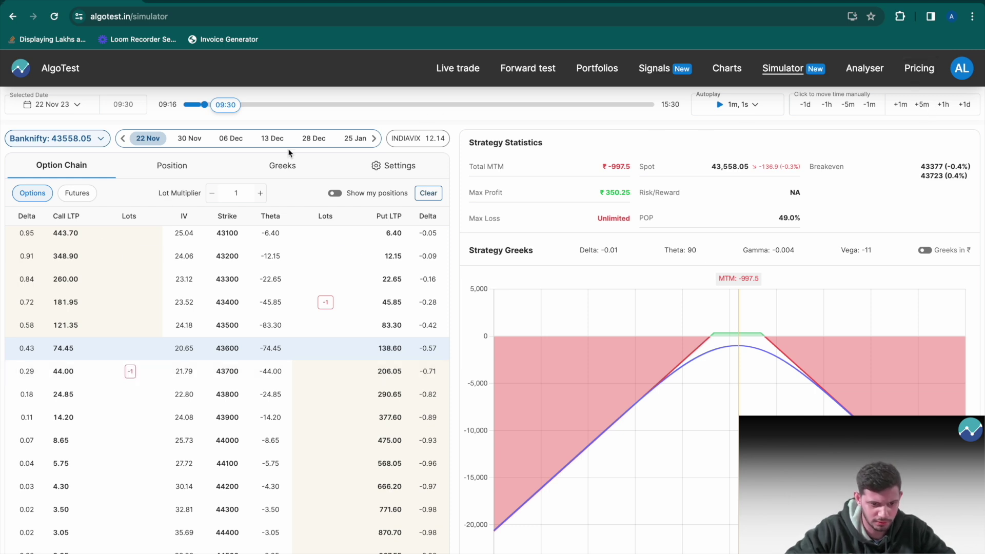
click(281, 171)
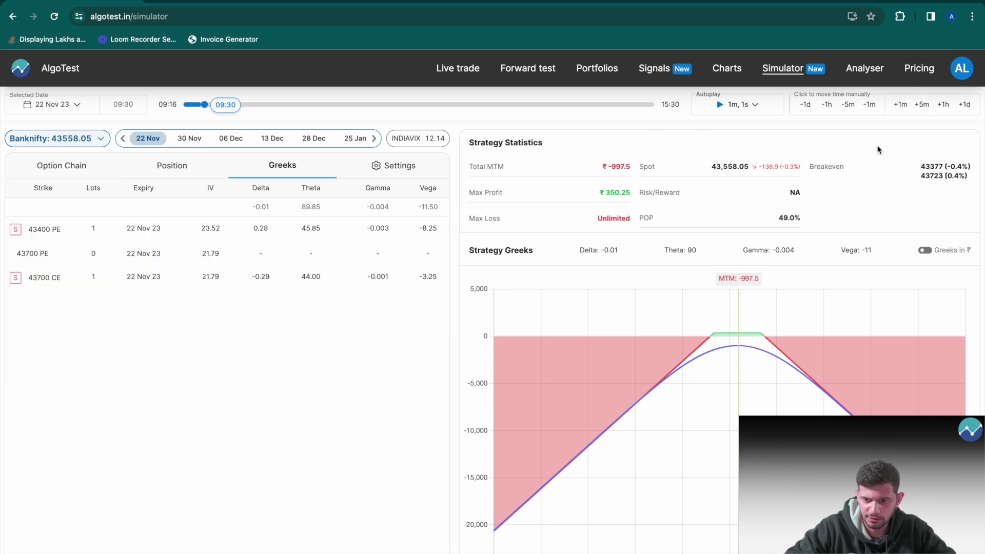
Advance the simulation to 10:10 and set autoplay to move 15 minutes every second.
click(923, 104)
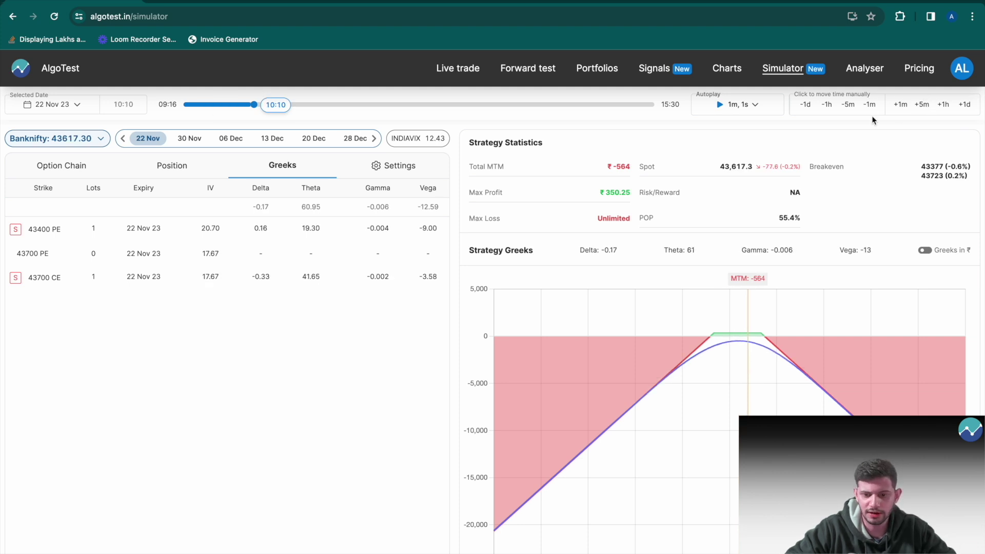
click(754, 105)
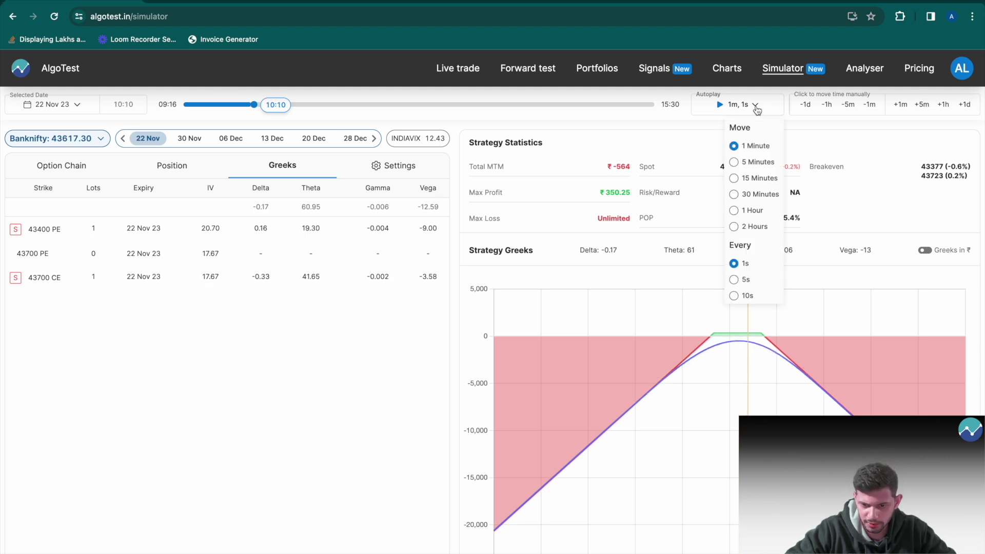
click(733, 178)
click(677, 140)
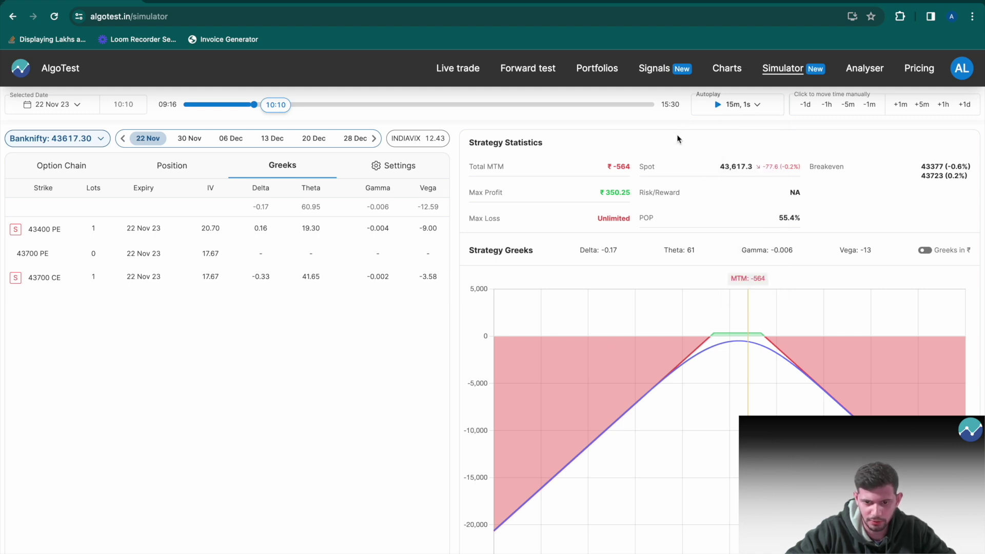
Run and pause autoplay, and move the simulation time to 11:27 to review the positions and Greeks.
click(718, 106)
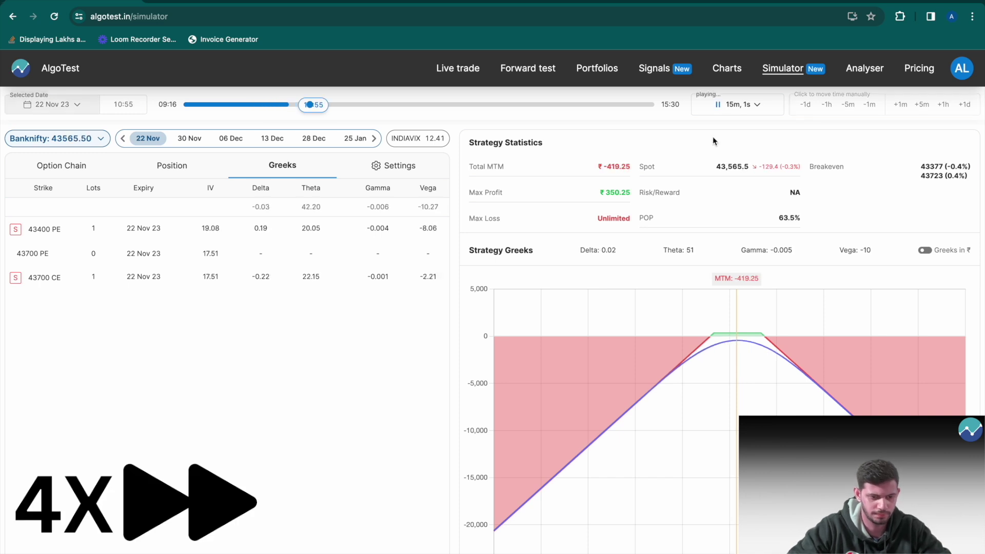
click(716, 105)
click(346, 105)
drag(345, 104, 350, 105)
click(171, 165)
click(261, 167)
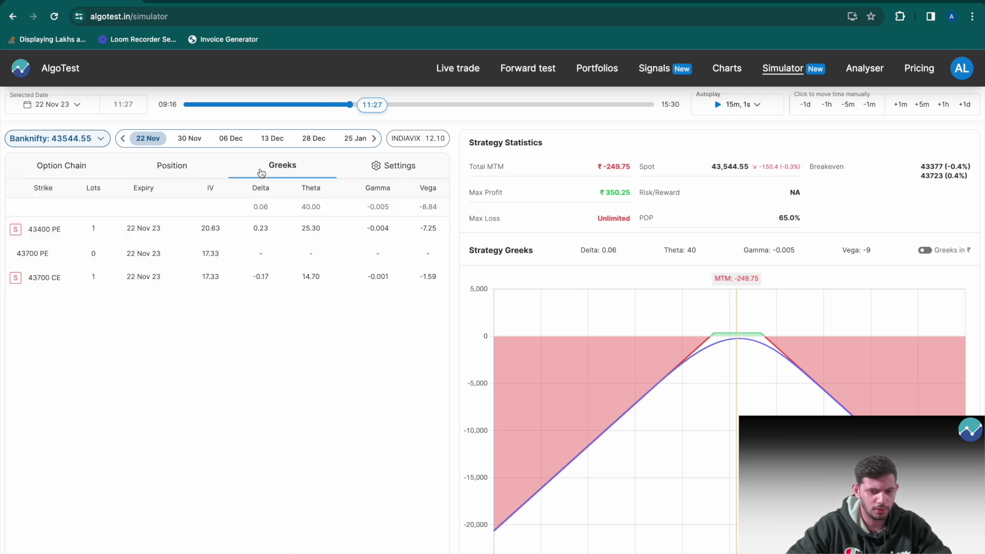
click(216, 171)
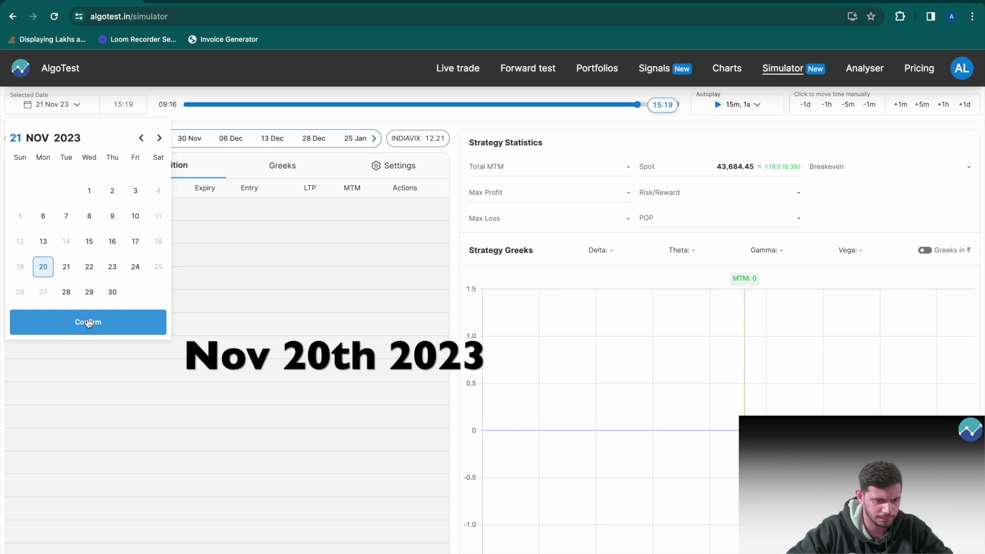
Set the simulation to 20 Nov 2023 at 09:20 and show the option chain.
click(89, 322)
click(64, 165)
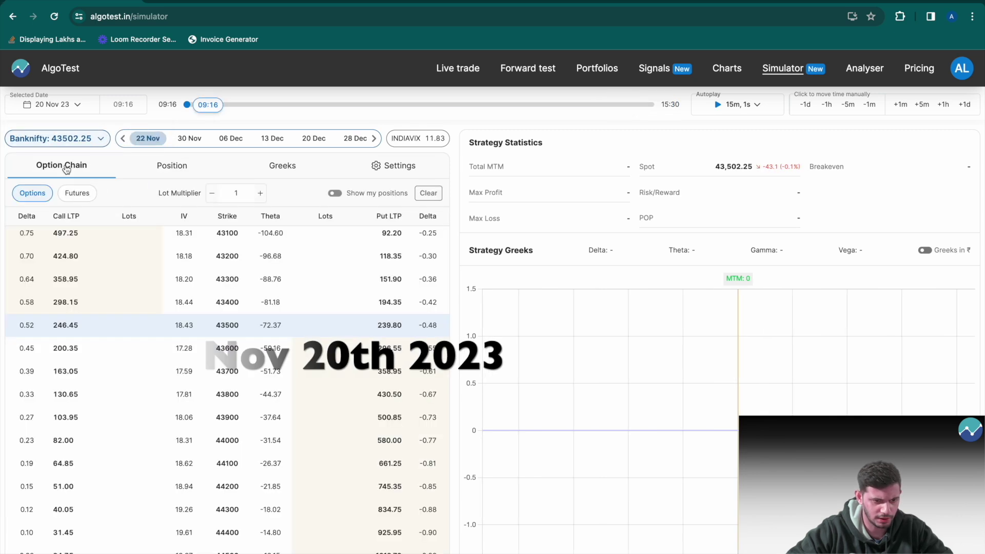
click(193, 106)
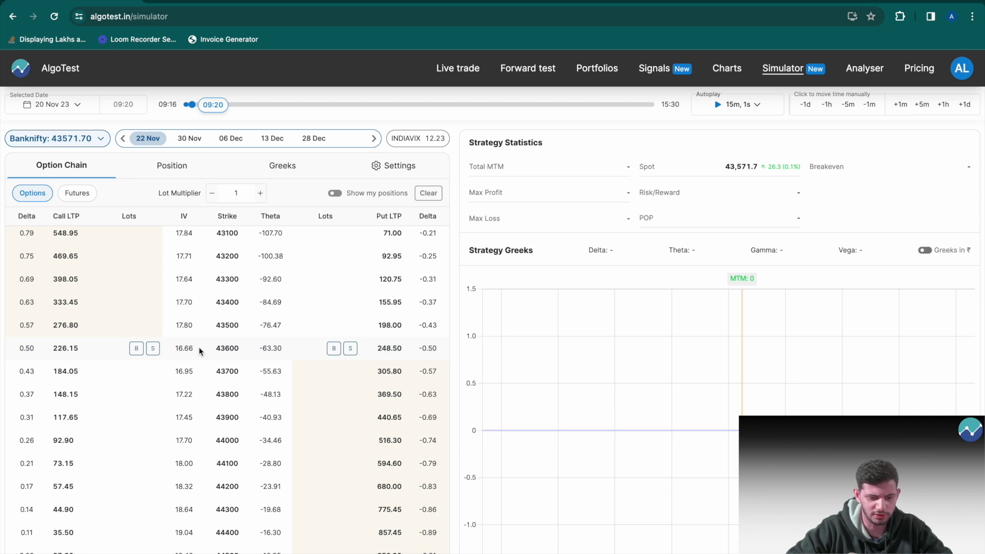
Sell one lot each of the 43600 call and put for the 22 Nov expiry, and show their Greeks.
click(153, 349)
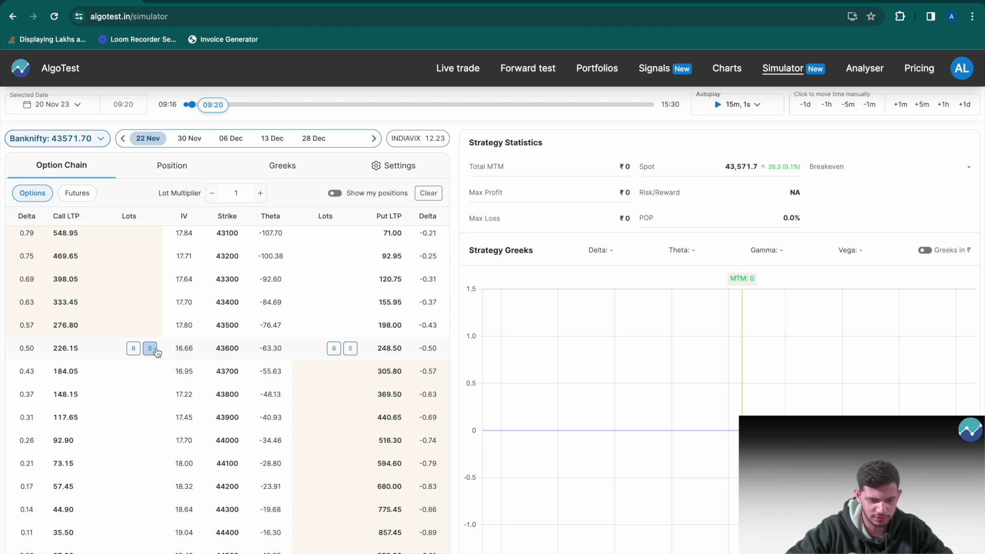
click(350, 348)
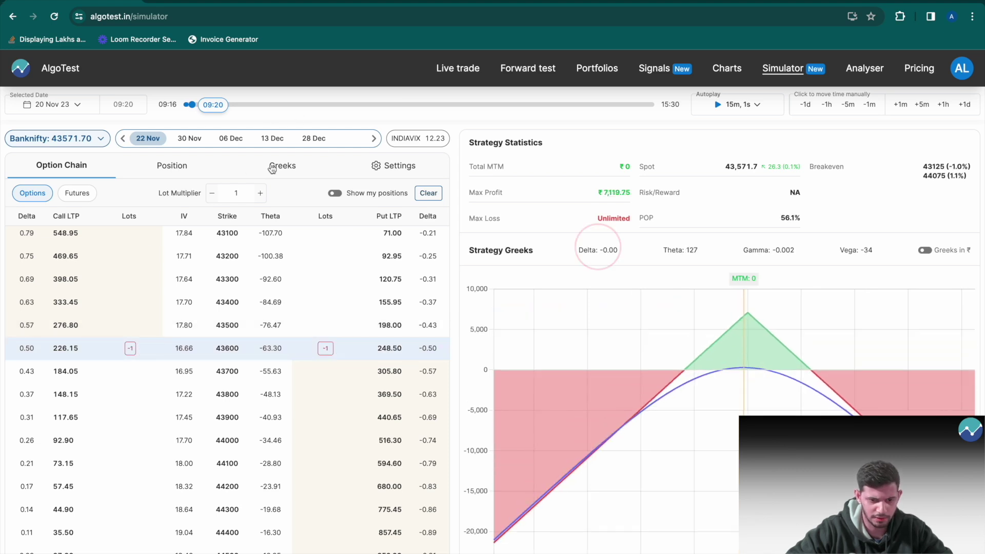
click(272, 165)
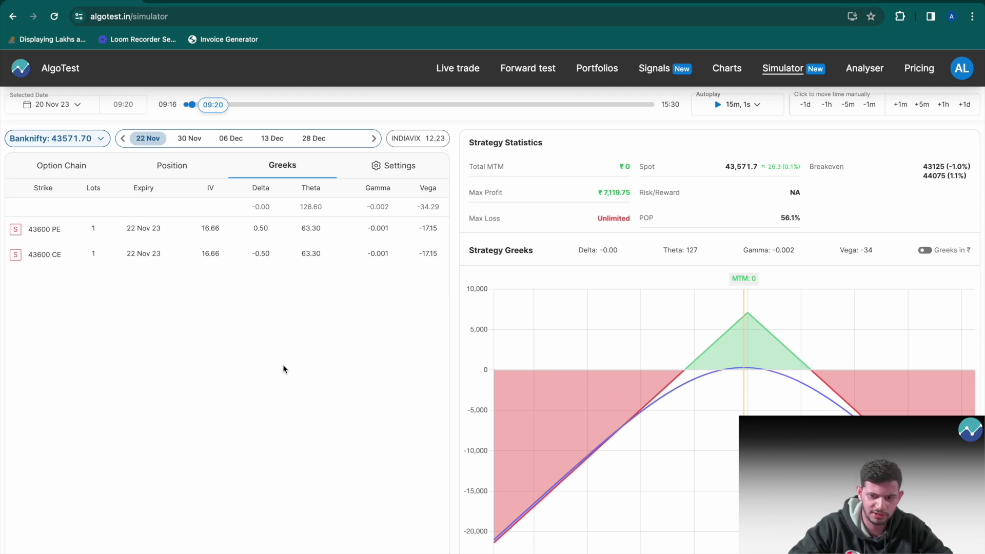
Autoplay the simulation to 10:50, then square off the short 43600 call and show the Greeks.
click(718, 105)
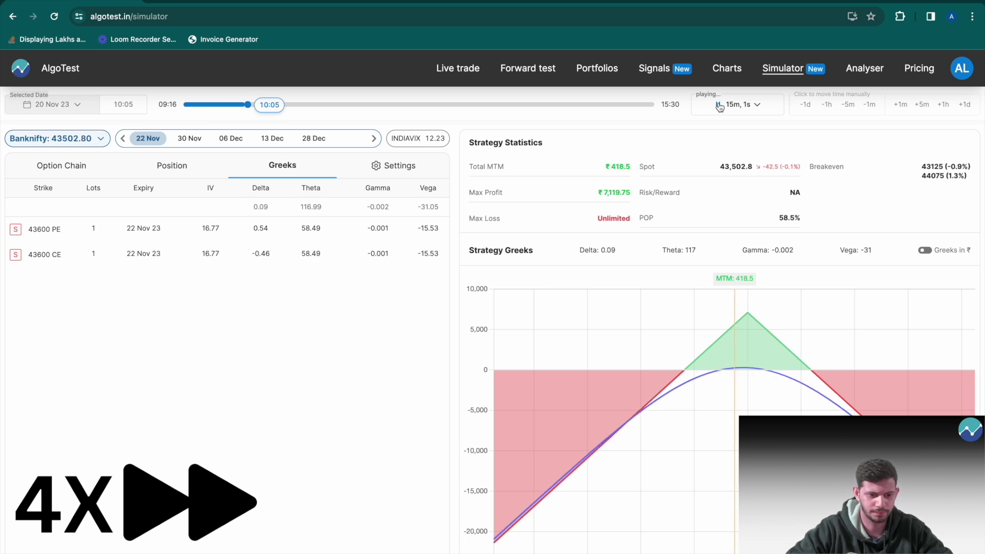
click(718, 105)
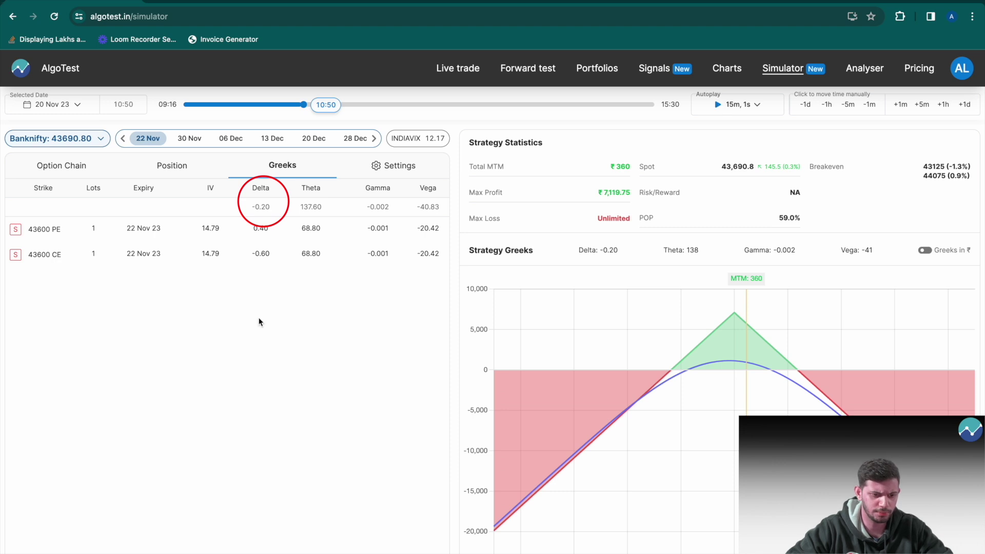
click(164, 161)
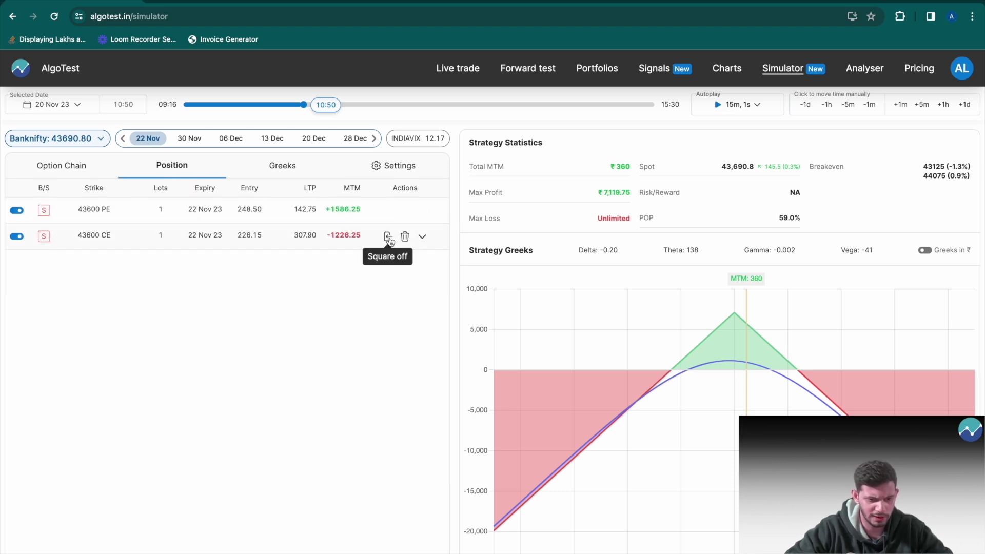
click(388, 236)
click(282, 165)
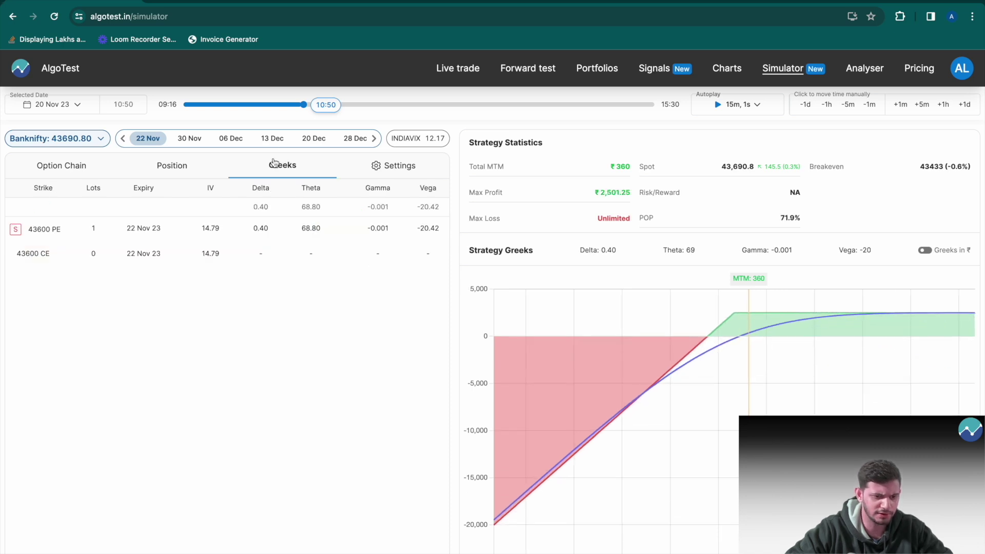
Sell one lot of the 43900 call for the 22 Nov expiry to rebalance delta, and show the Greeks.
click(70, 168)
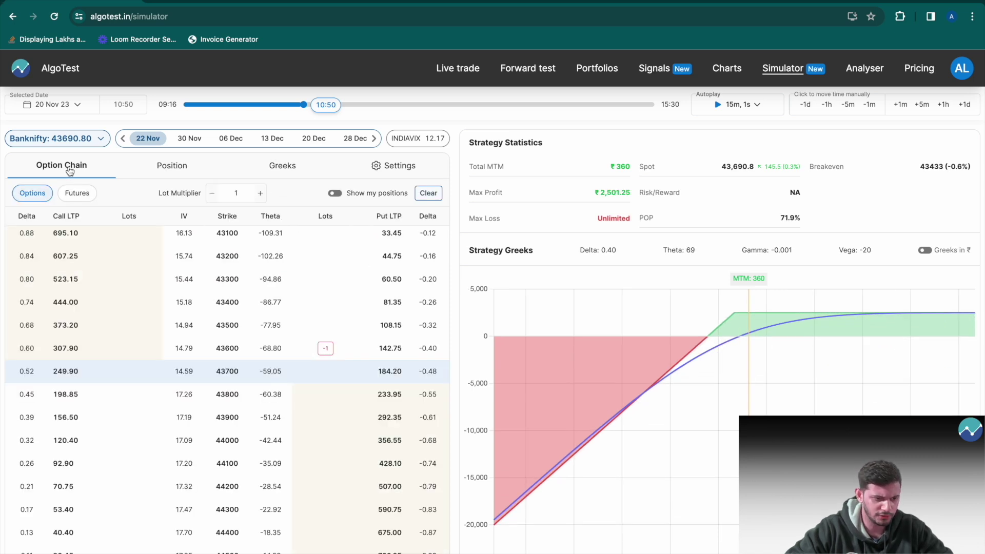
scroll(204, 298, down, 1)
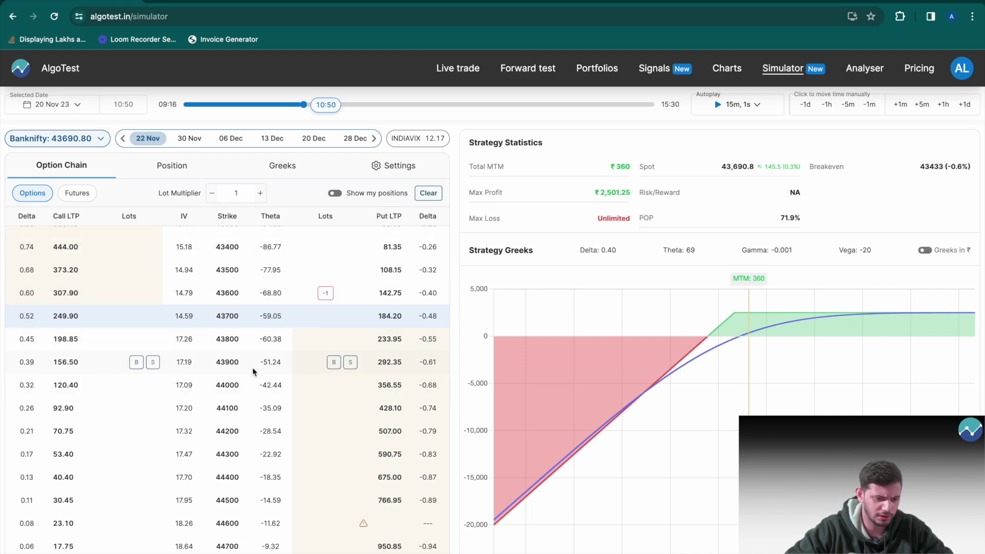
click(153, 363)
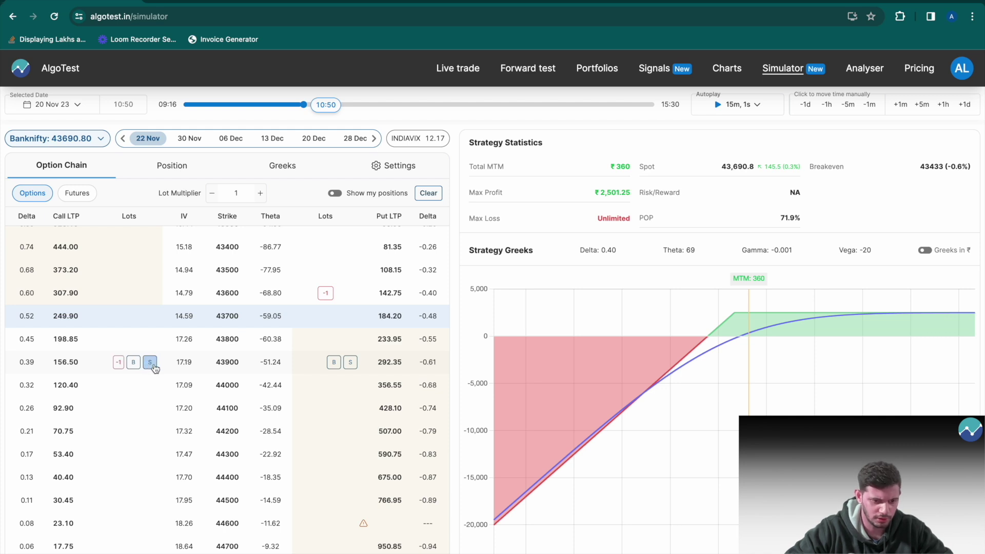
click(251, 165)
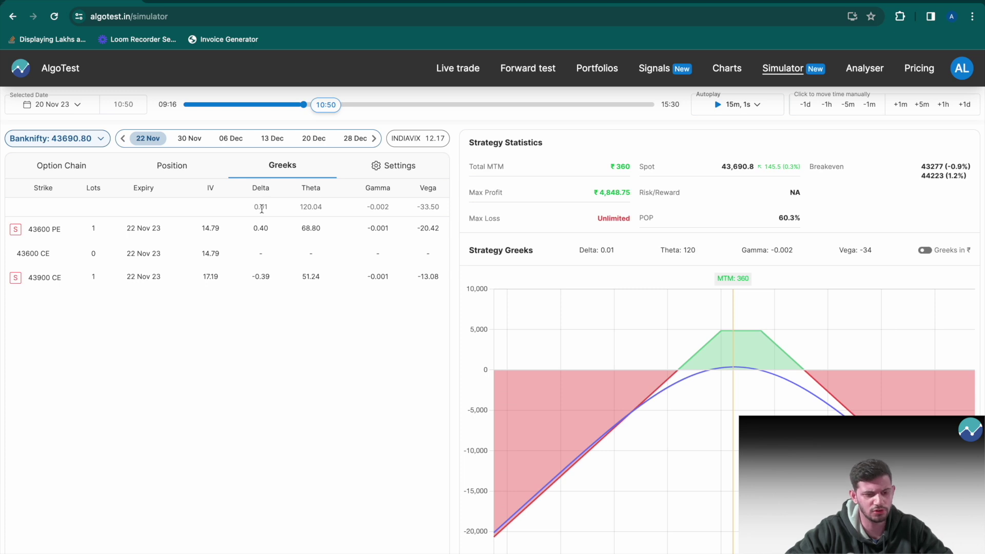
Autoplay the simulation to 15:20, review the Greeks and positions, and square off the short 43600 put.
click(718, 106)
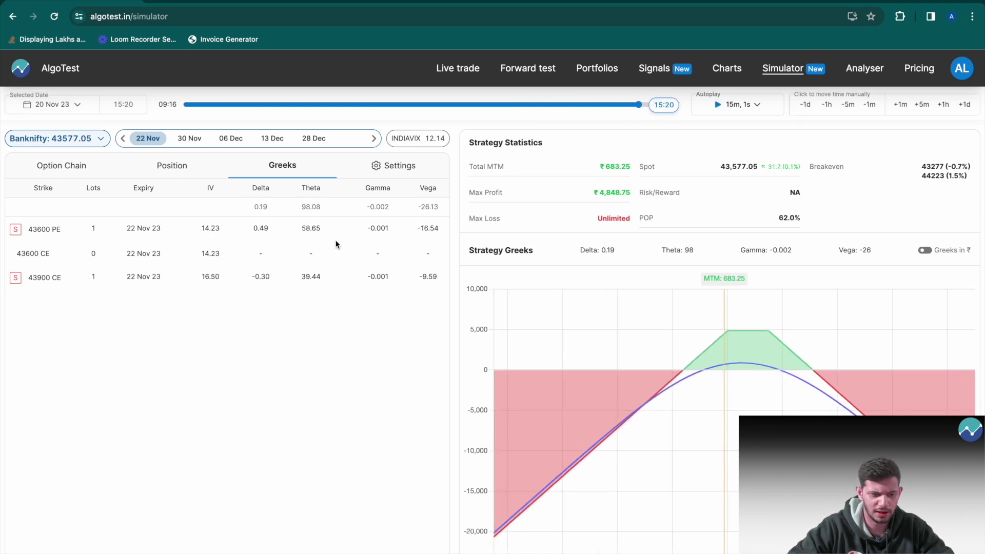
click(177, 171)
mouse_move(392, 206)
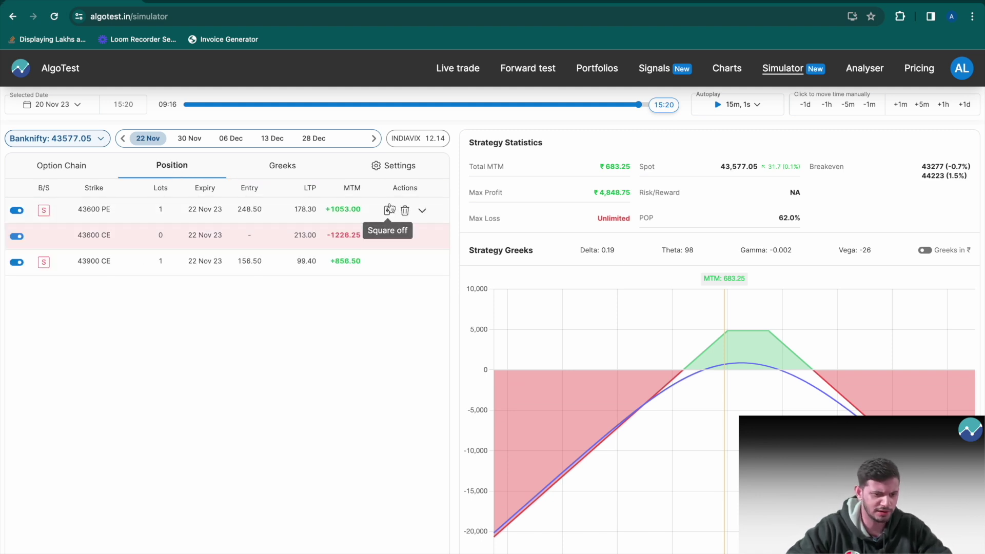
click(283, 168)
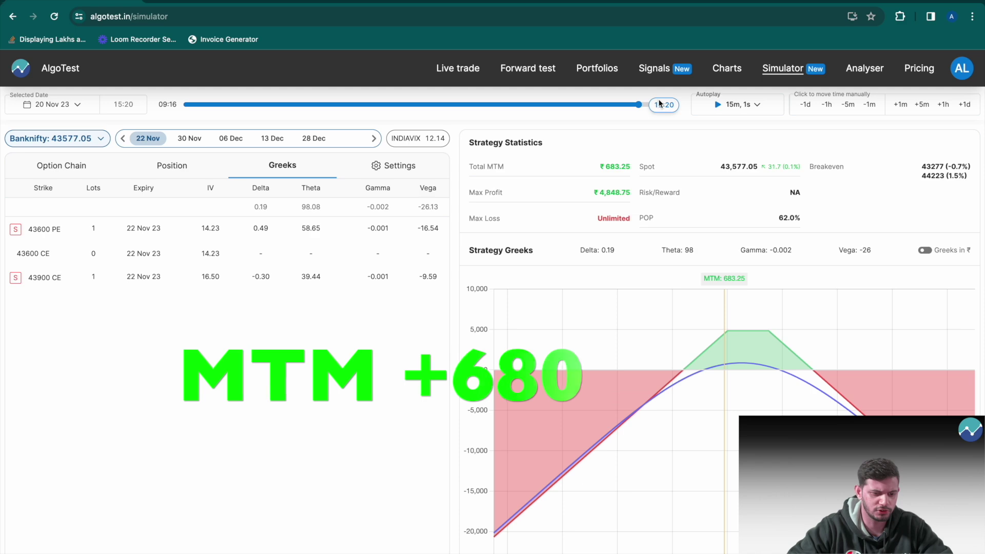
click(172, 165)
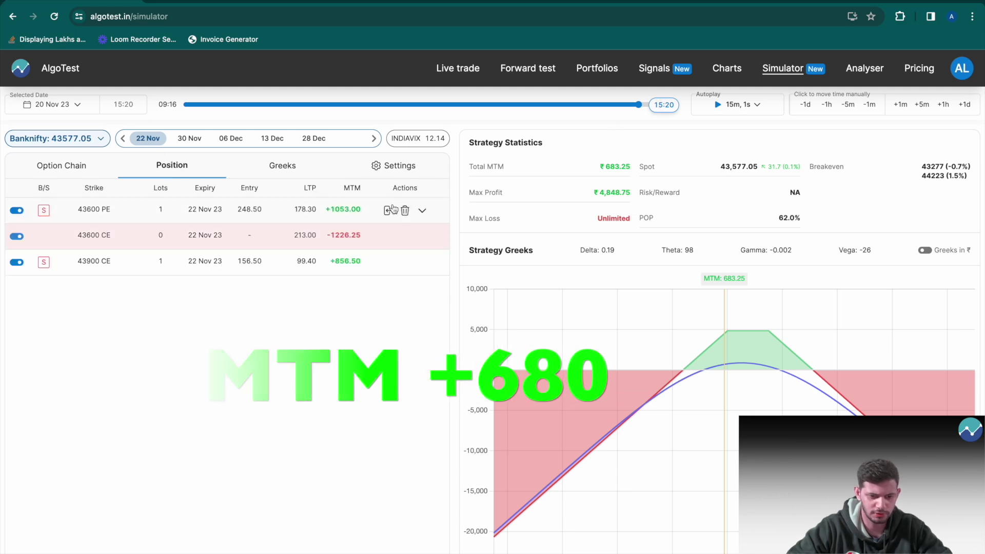
click(385, 209)
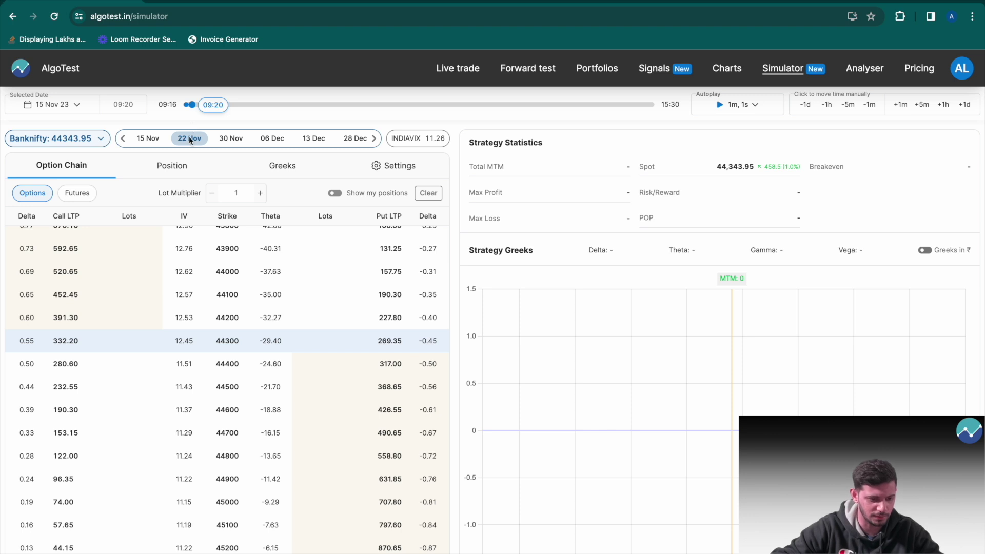
On 15 Nov 2023 at 09:20, sell one lot each of the 44400 call and put for the 22 Nov expiry and show their Greeks.
click(152, 364)
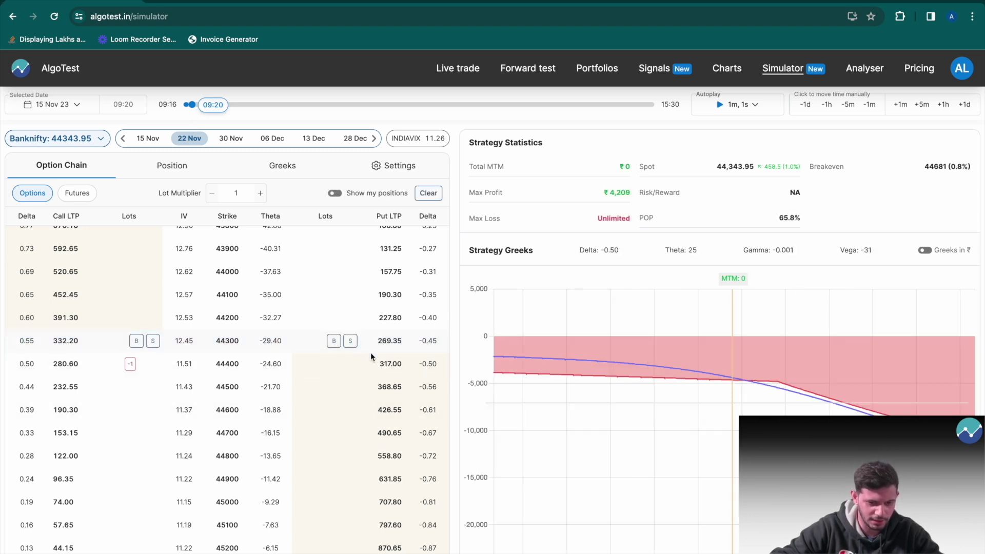
click(351, 364)
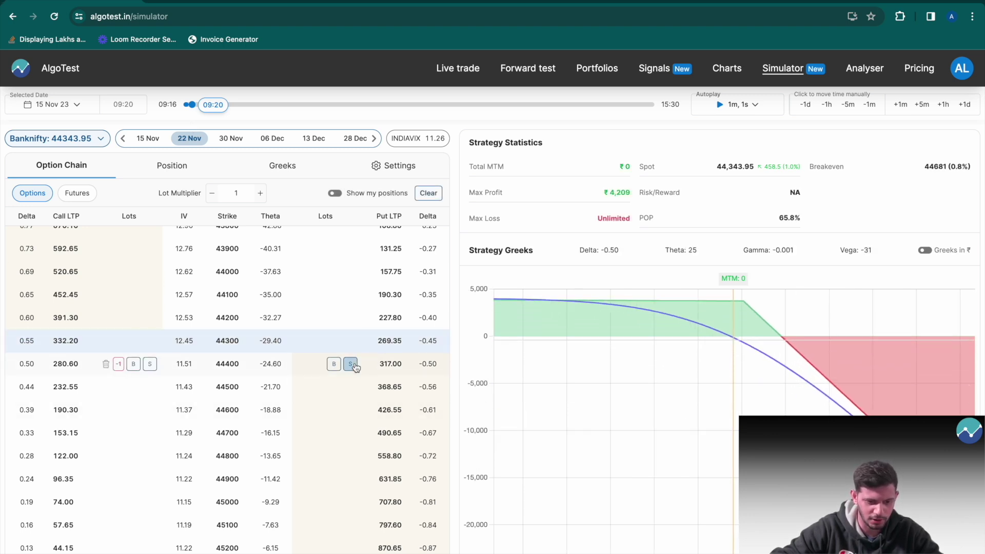
click(77, 193)
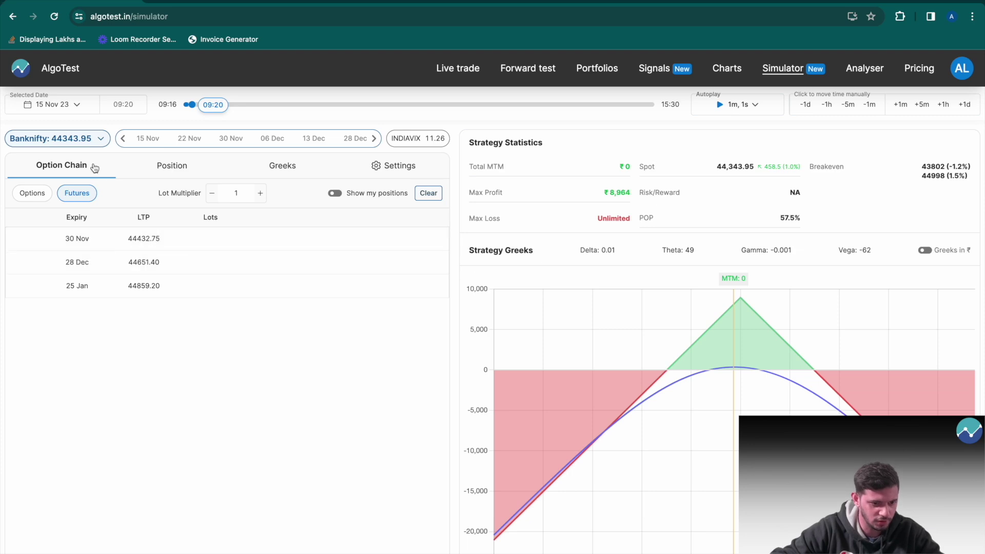
click(23, 193)
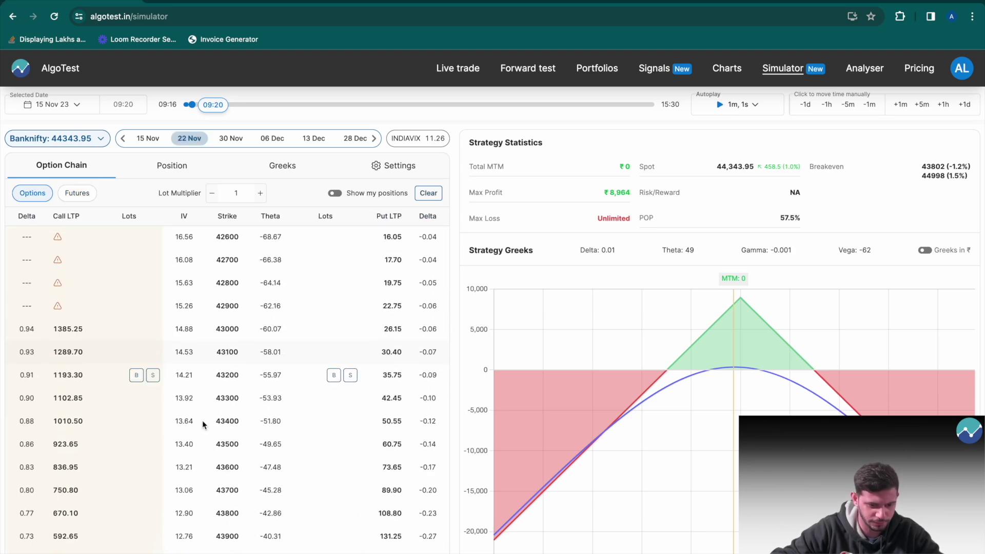
click(281, 167)
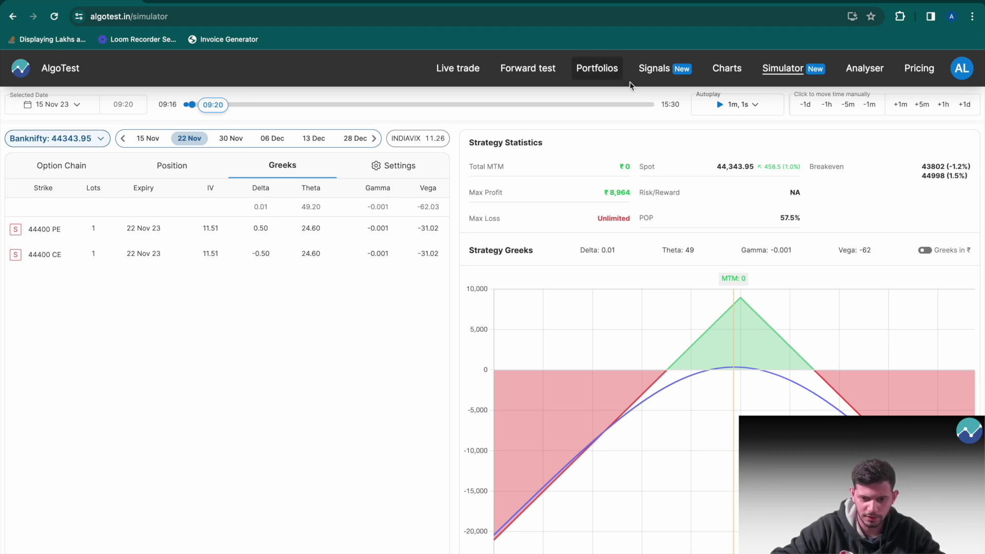
Advance the simulation to 16 Nov 2023 at 09:20 and square off the short 44400 put.
click(640, 106)
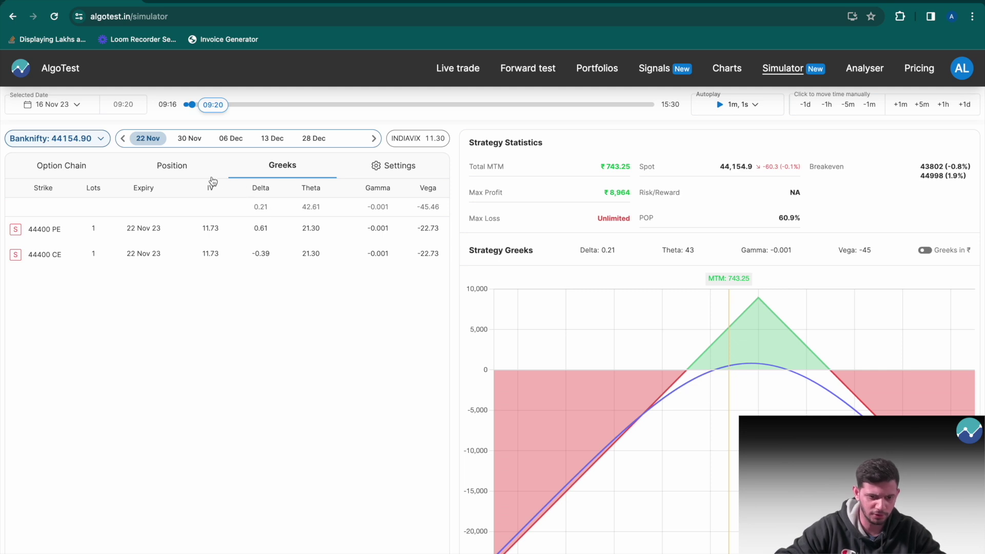
click(179, 170)
mouse_move(388, 212)
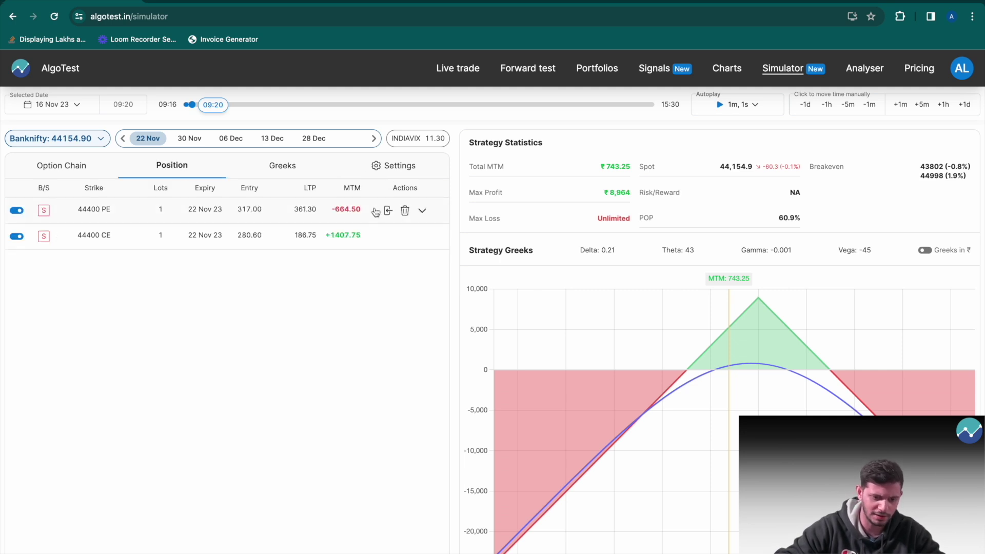
click(388, 211)
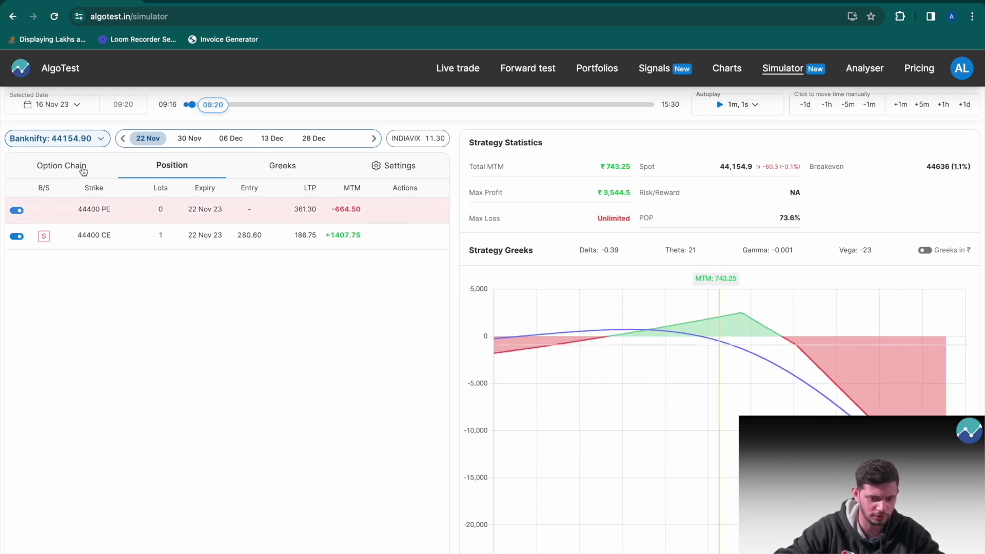
Sell one lot of the 44000 put for the 22 Nov expiry to match the short call's delta, and show the Greeks.
click(78, 165)
mouse_move(111, 394)
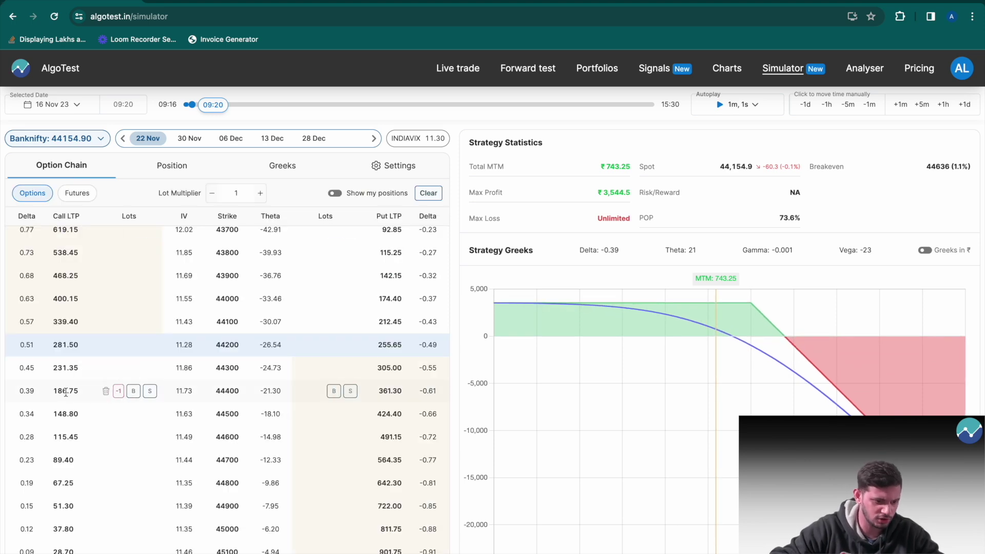
mouse_move(353, 303)
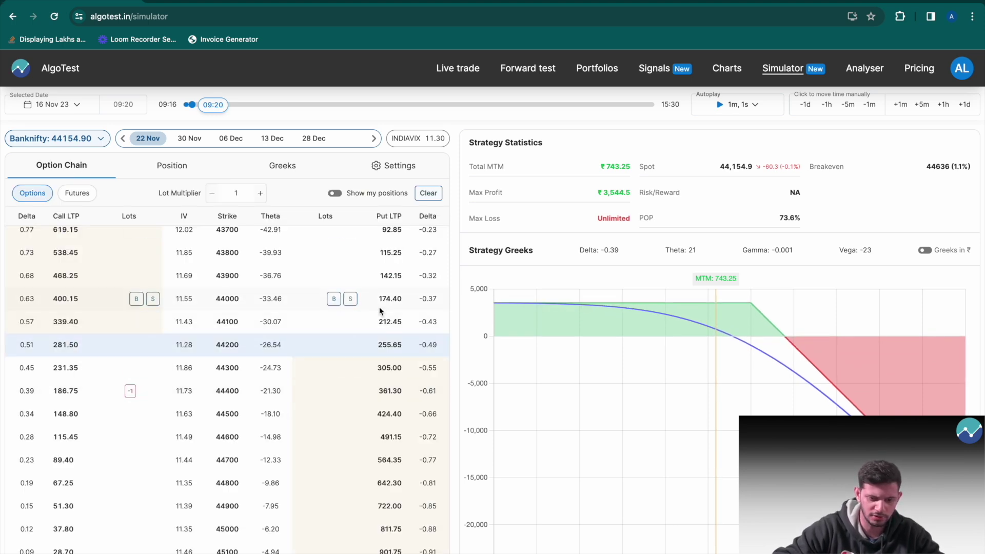
click(351, 300)
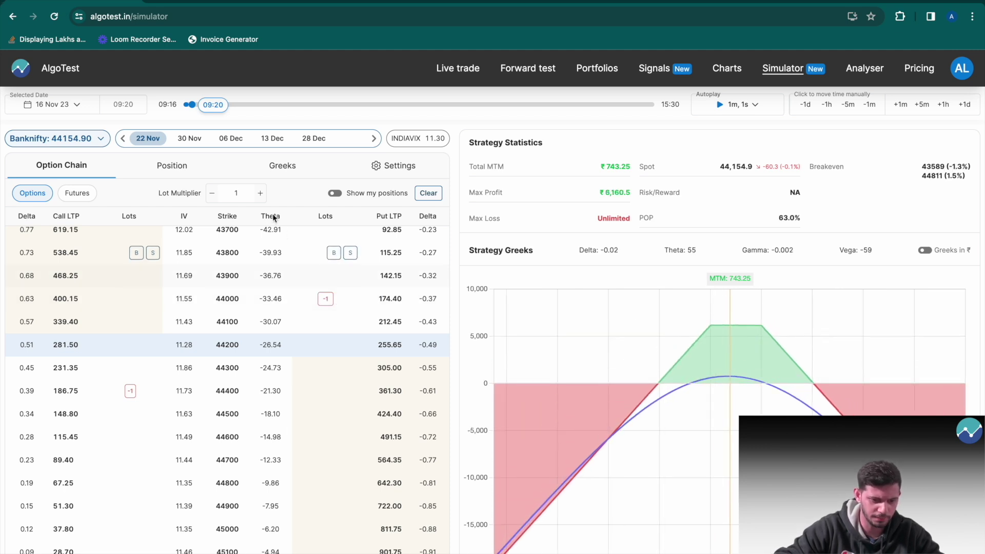
click(266, 170)
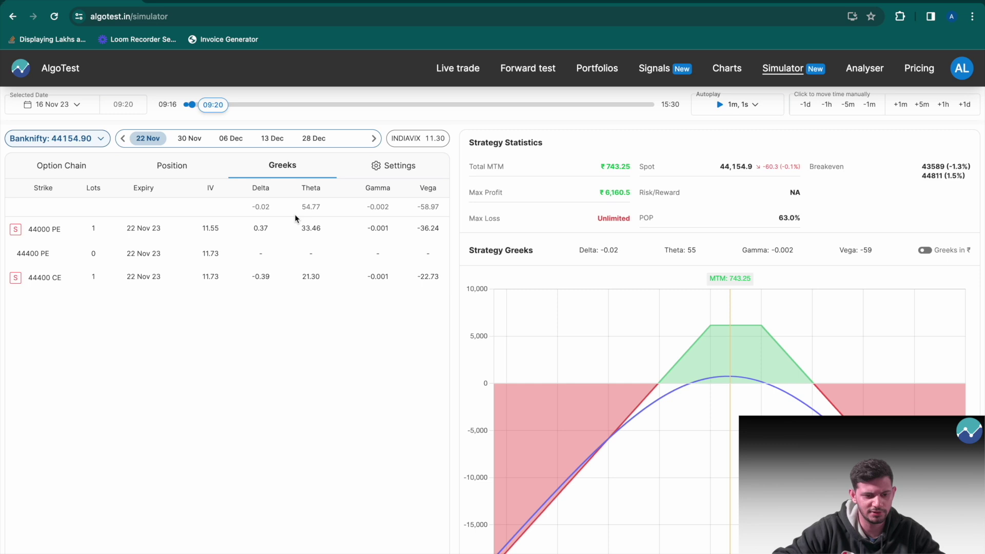
Advance the simulation through 16 Nov 15:20 to 17 Nov 2023 at 09:18, and square off the short 44000 put.
click(639, 108)
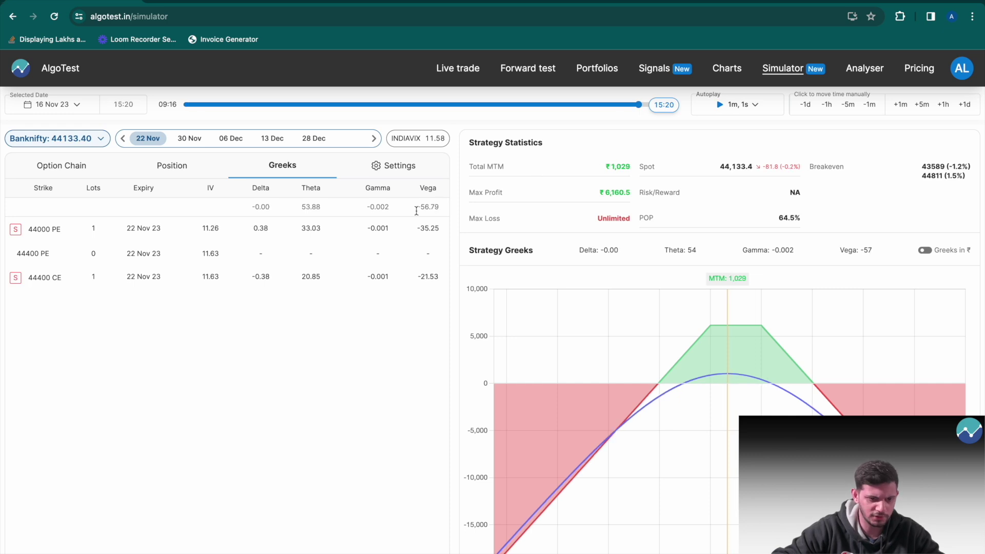
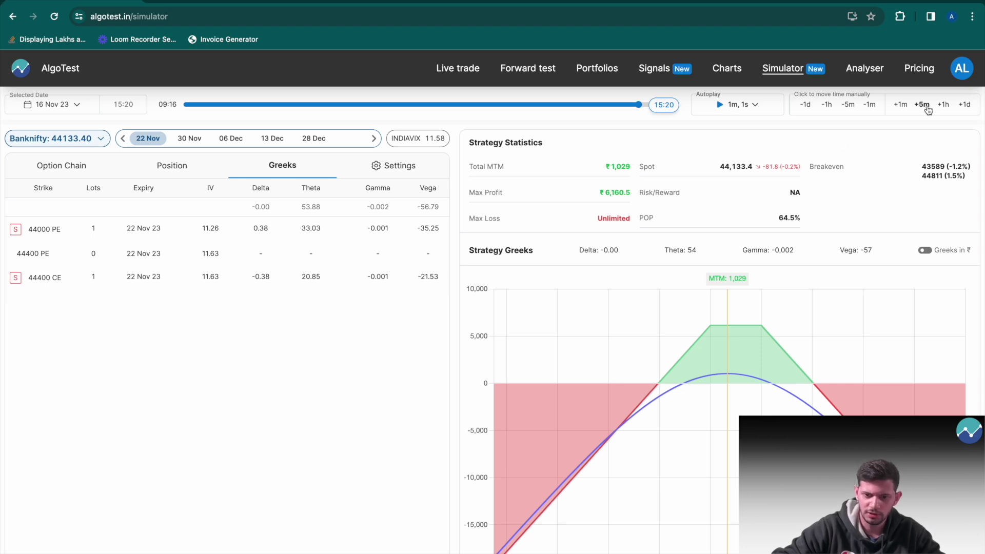
click(928, 109)
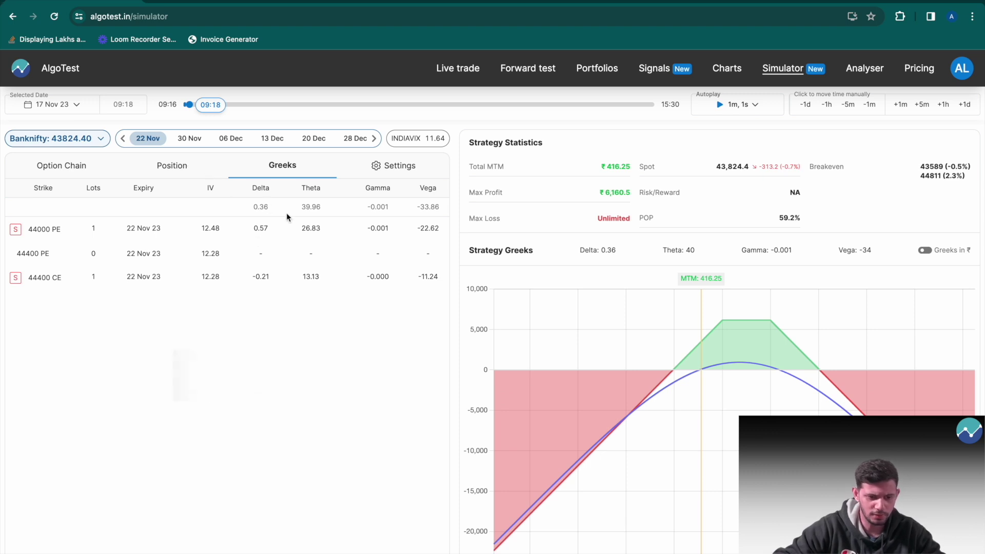
click(189, 164)
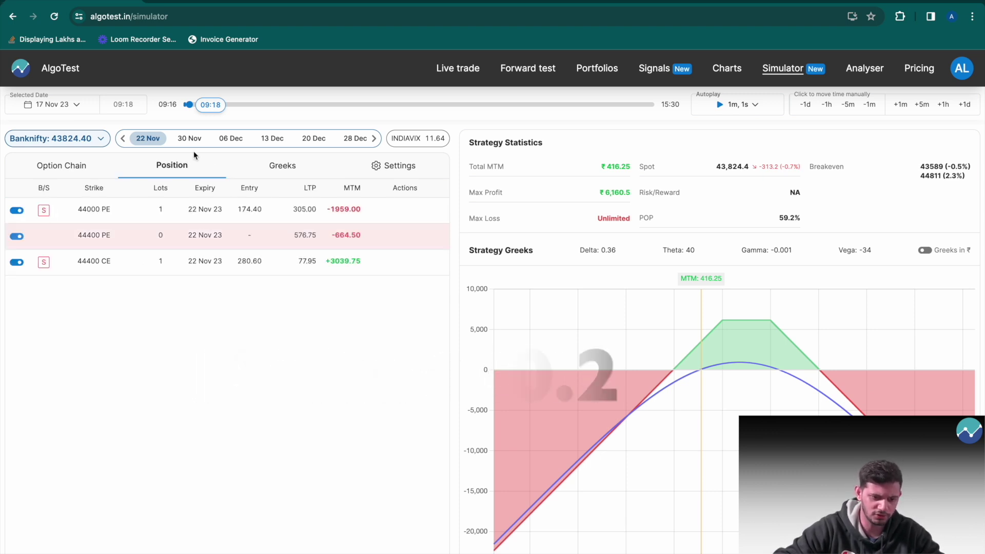
click(388, 211)
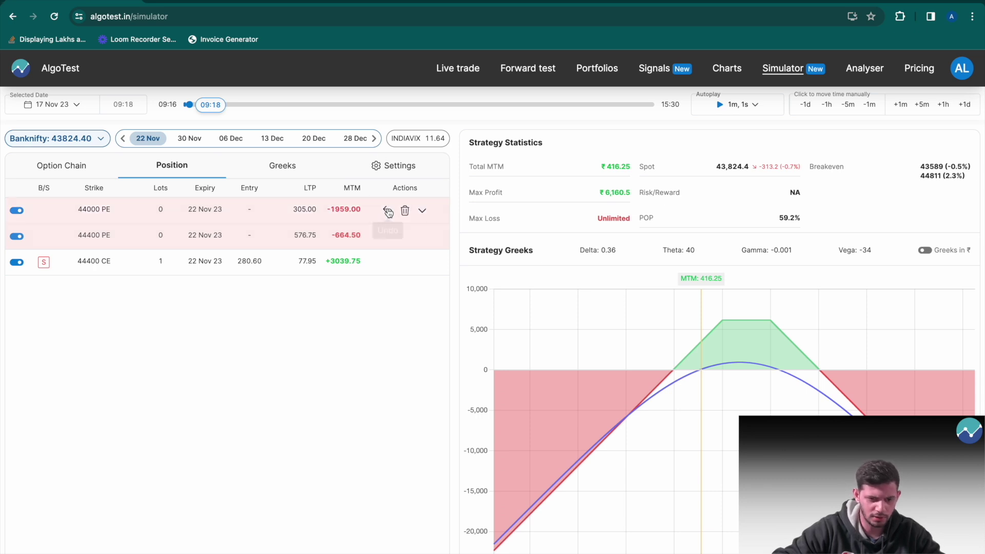
Sell one lot of the 43300 put for the 22 Nov expiry to neutralise delta, and show the Greeks.
click(86, 167)
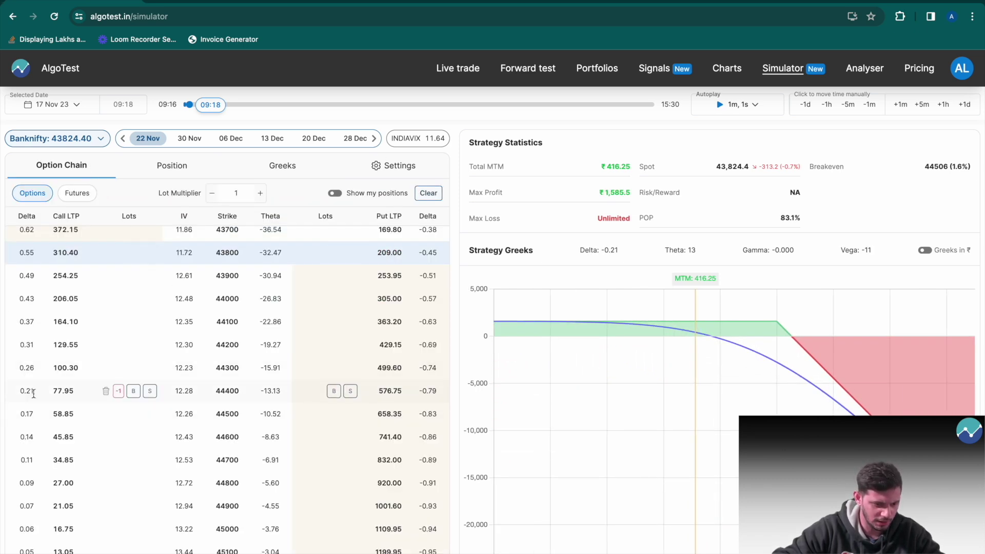
scroll(294, 331, up, 2)
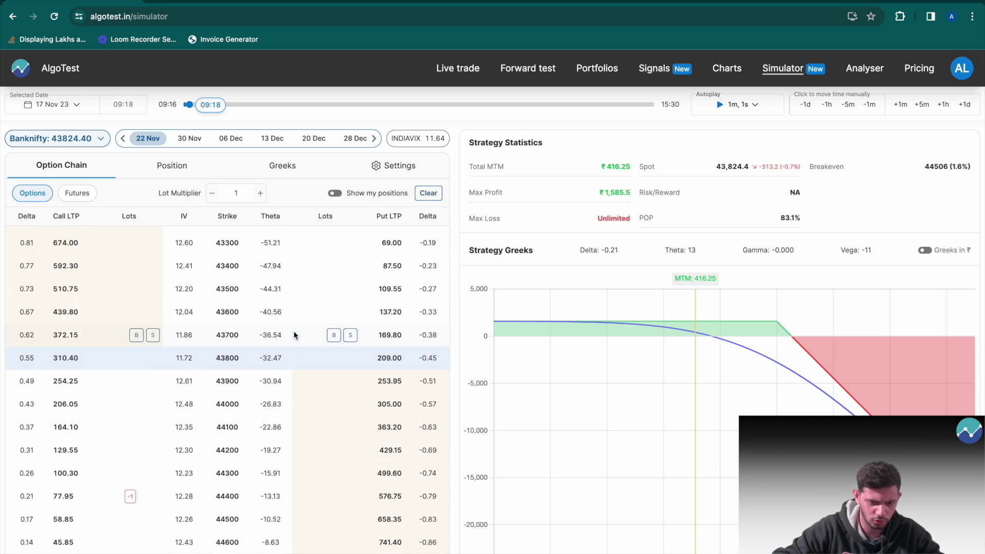
scroll(389, 286, up, 1)
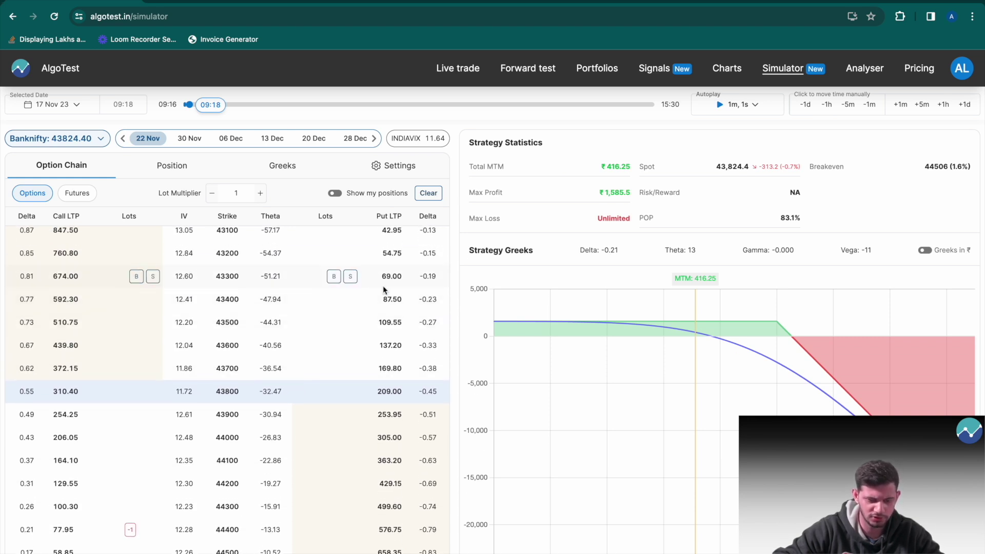
click(352, 277)
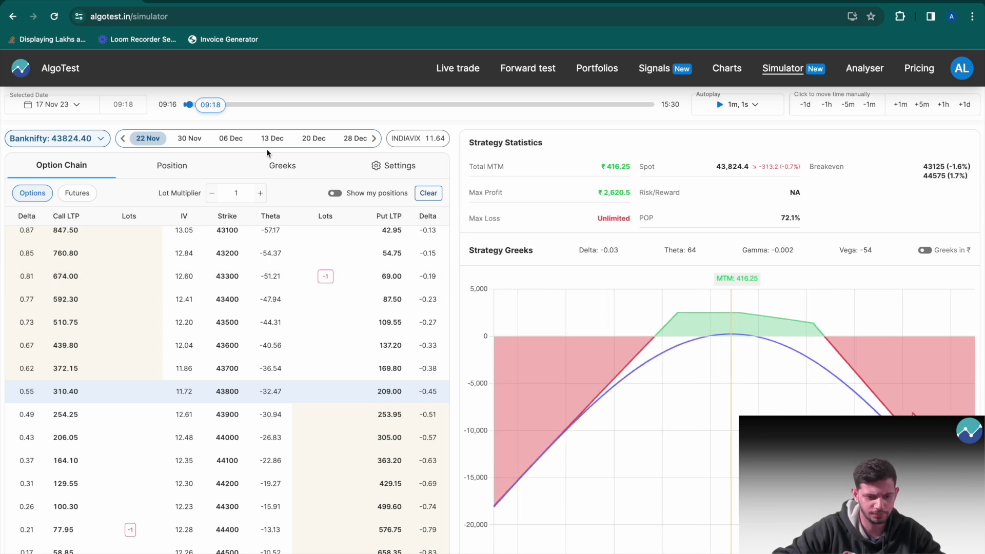
click(279, 165)
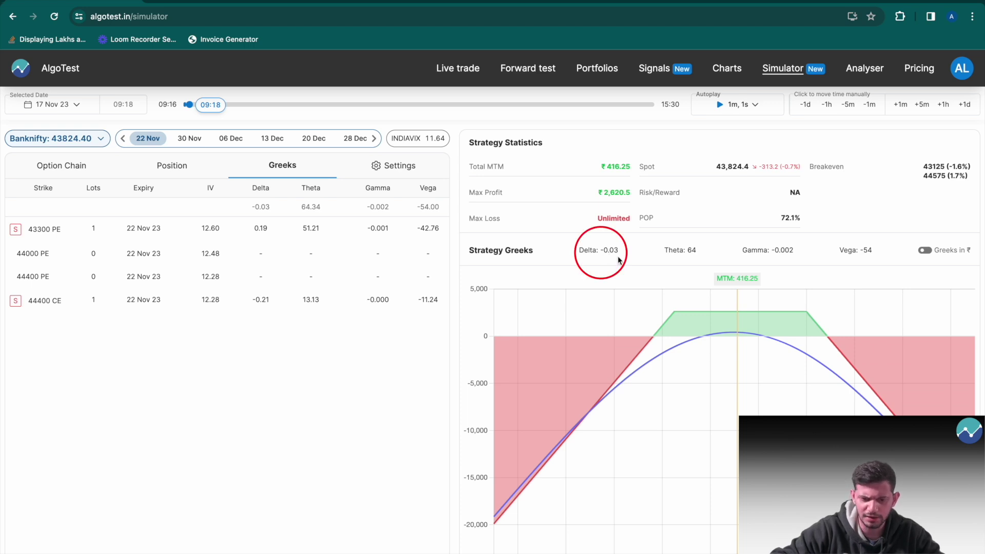
Advance the simulation from 17 Nov 15:22 through the opens and closes of 20 and 21 Nov to 22 Nov 2023 at 09:20.
click(642, 105)
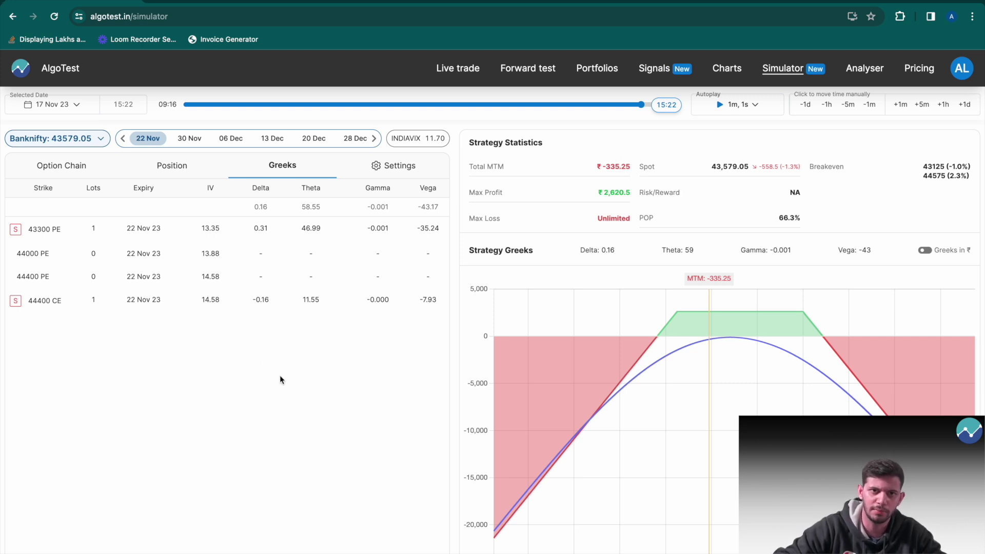
click(964, 105)
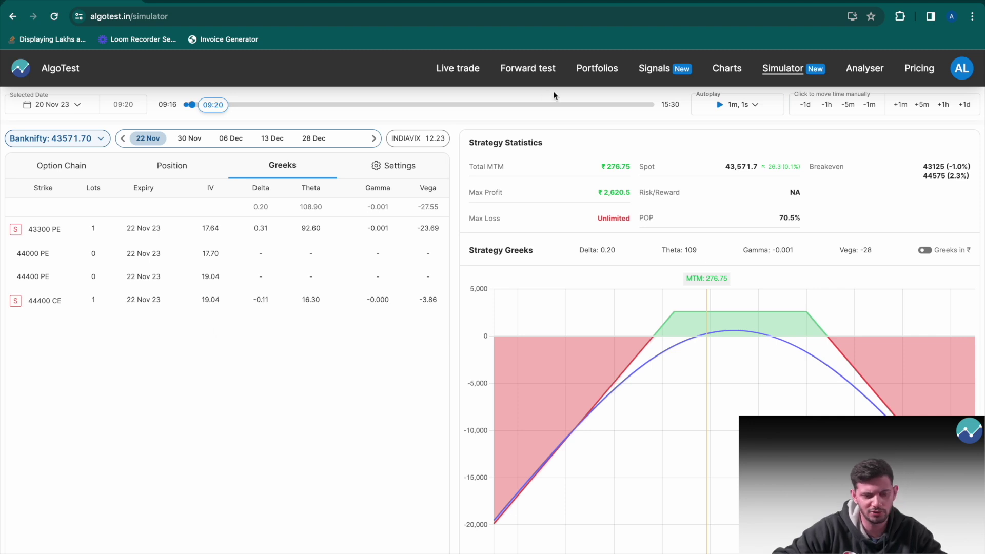
click(639, 105)
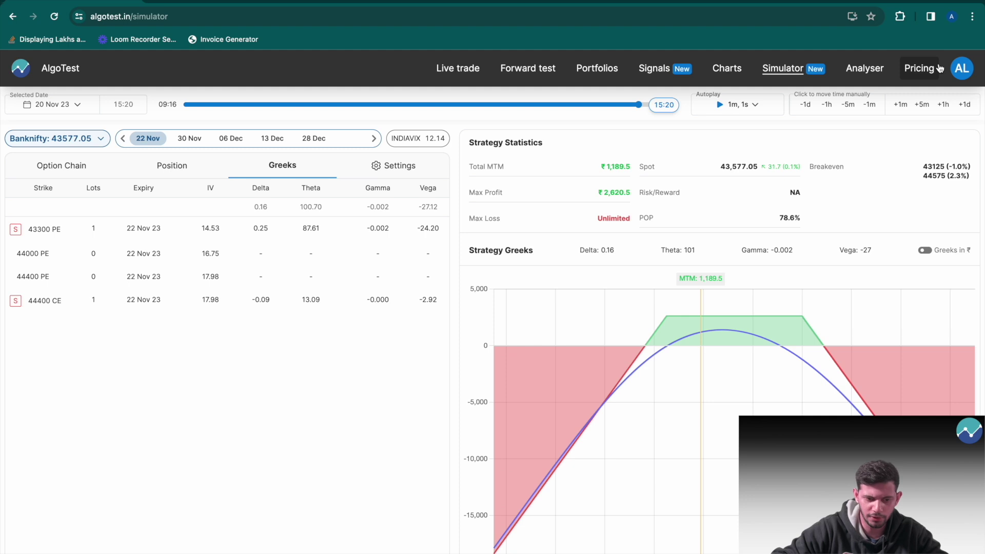
click(962, 106)
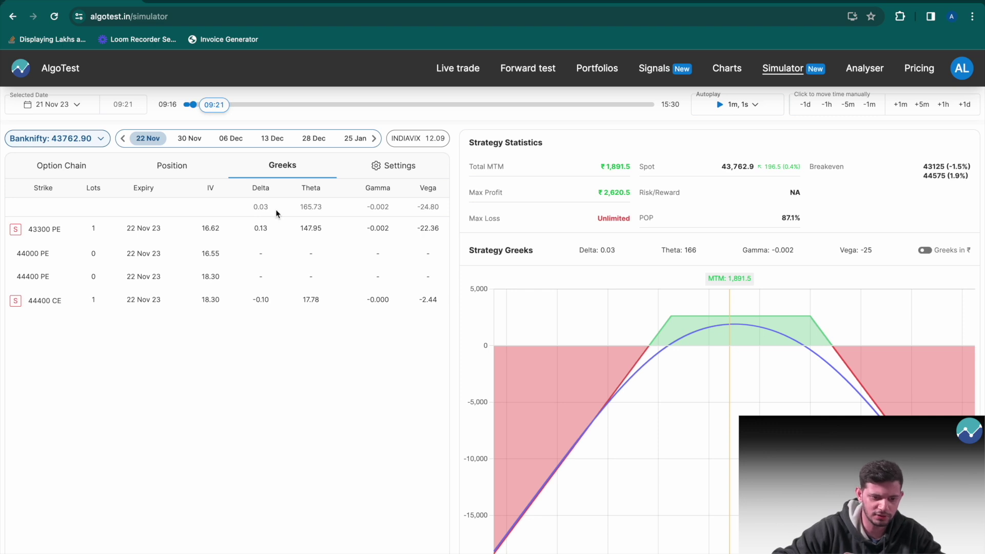
click(641, 105)
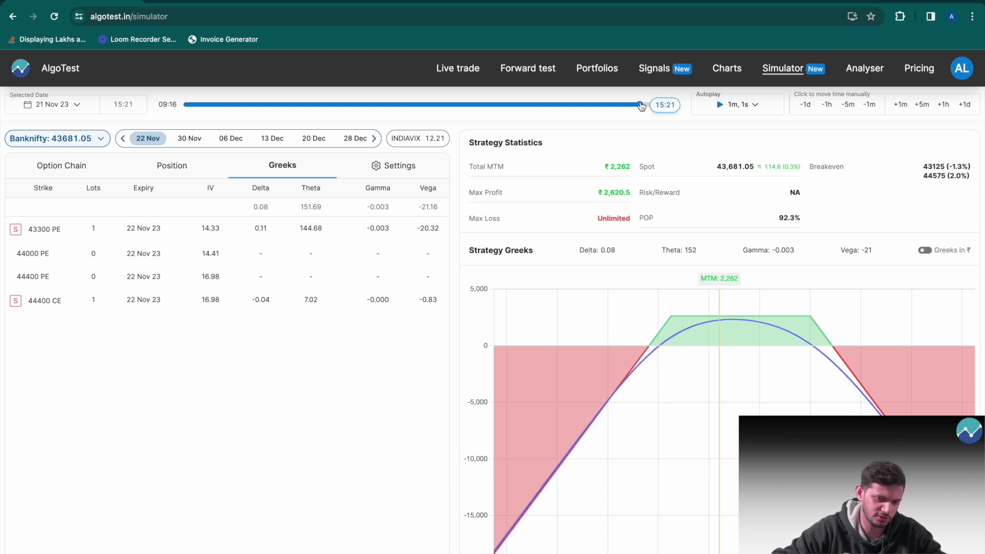
click(944, 104)
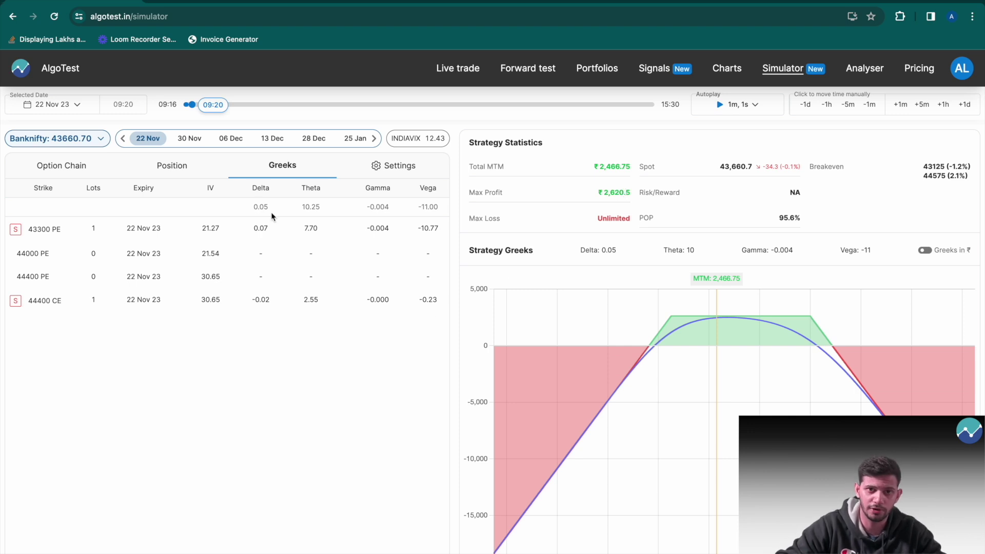
Square off the remaining short 43300 put and short 44400 call on 22 Nov 2023 at 09:20.
click(173, 167)
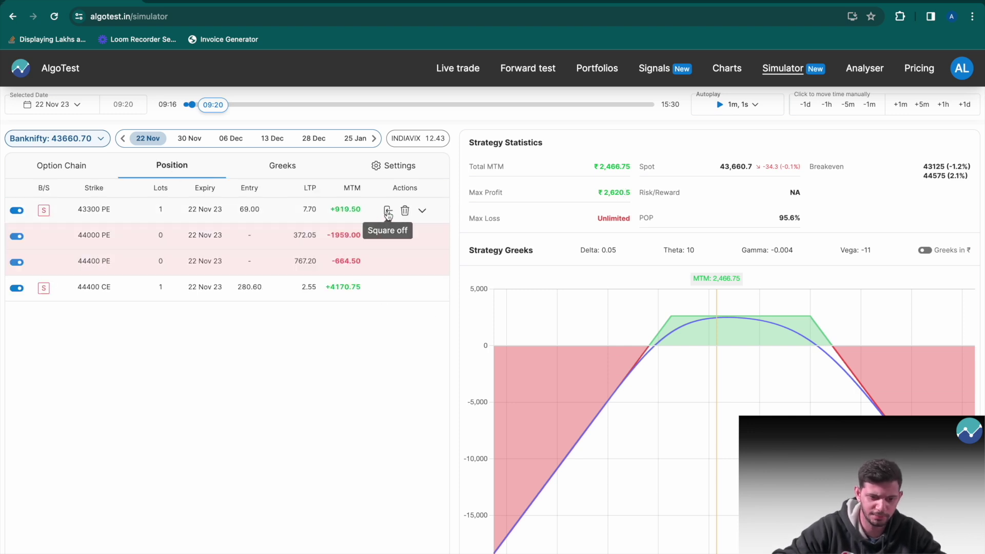
click(387, 210)
click(387, 288)
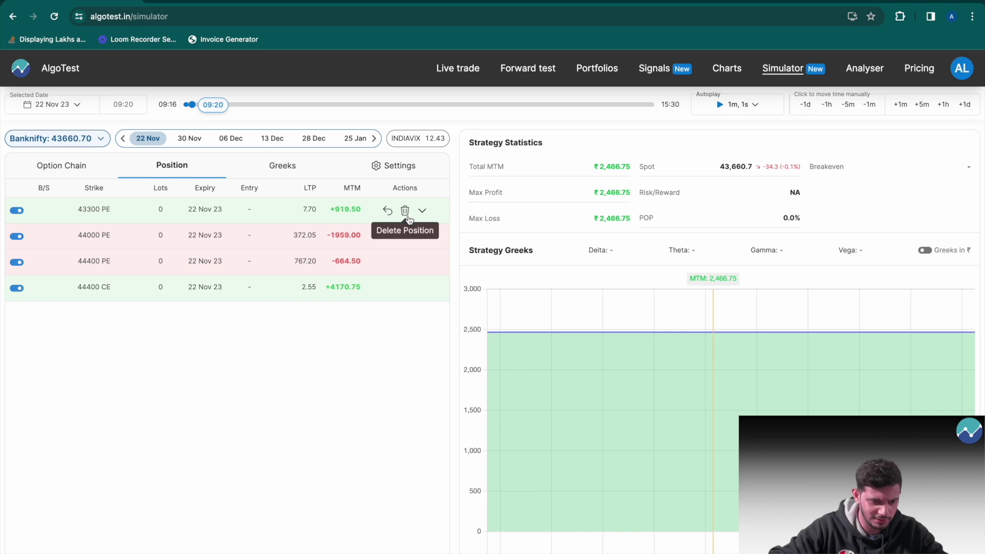
Delete all four closed 22 Nov positions to clear the strategy.
click(405, 211)
click(405, 211)
click(405, 210)
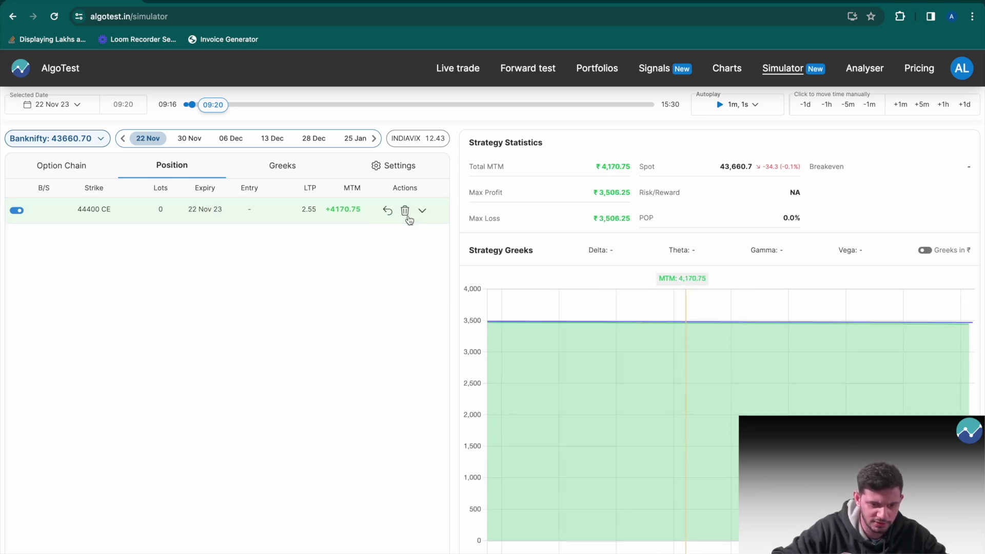
click(404, 210)
Reset the simulation date to 15 Nov 2023.
click(76, 104)
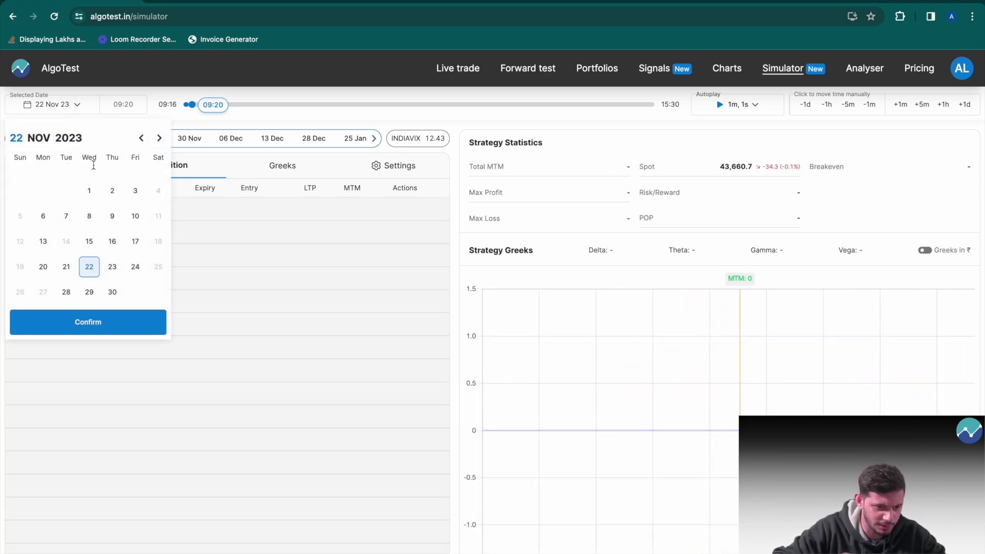
click(89, 241)
click(92, 321)
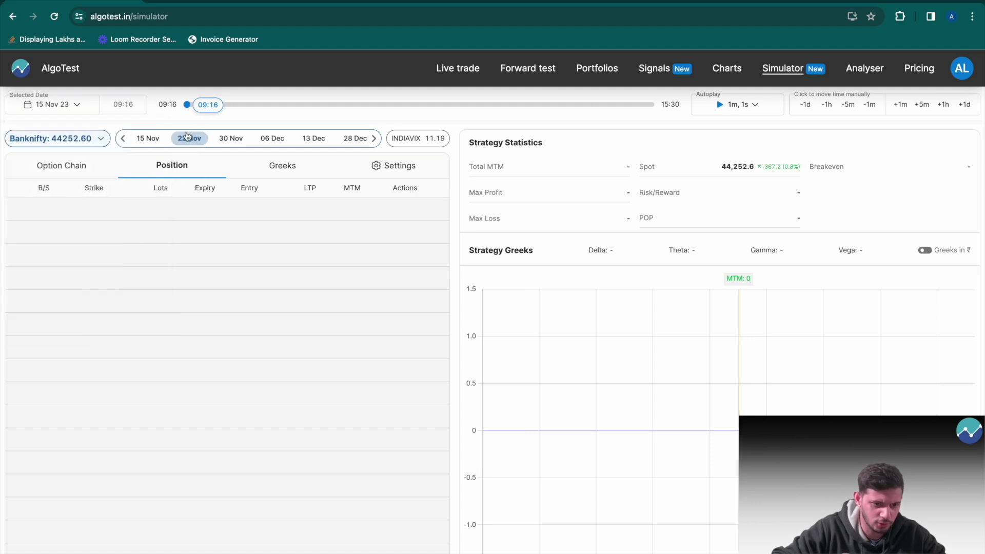
Sell one lot each of the 44400 call and put for the 22 Nov expiry on 15 Nov at 09:20.
click(83, 175)
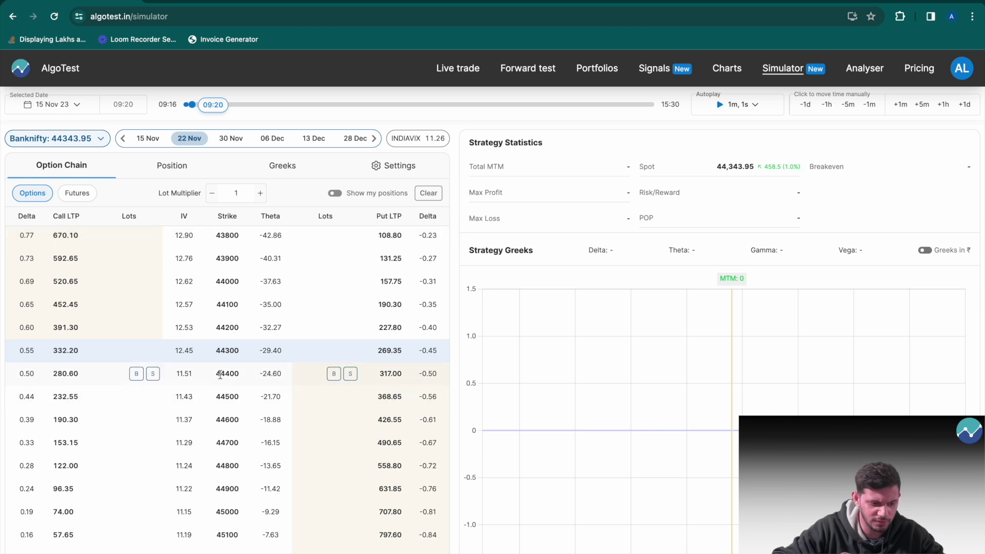
click(153, 374)
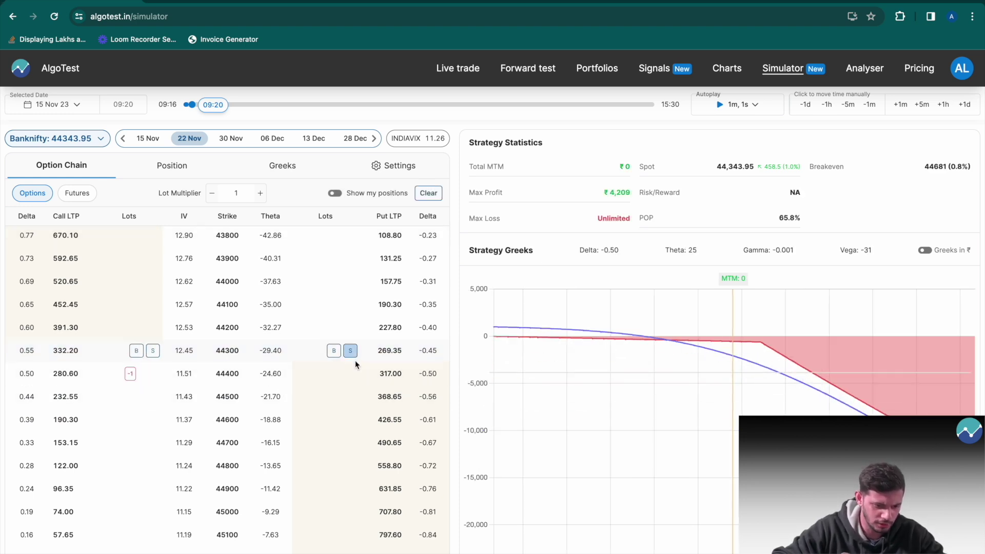
click(350, 374)
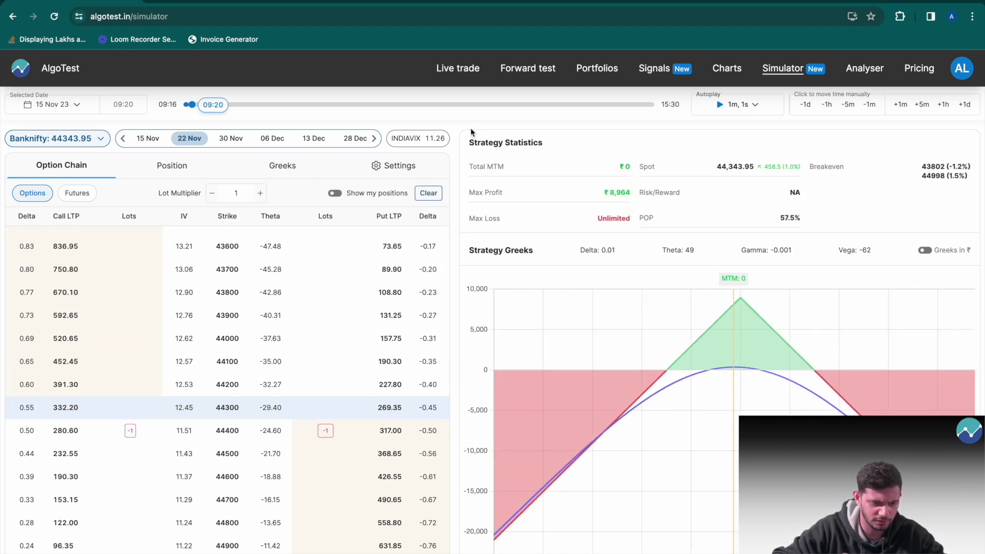
Advance the simulation through 16 Nov to 17 Nov 2023 at 09:20 and show the straddle's Greeks.
click(965, 105)
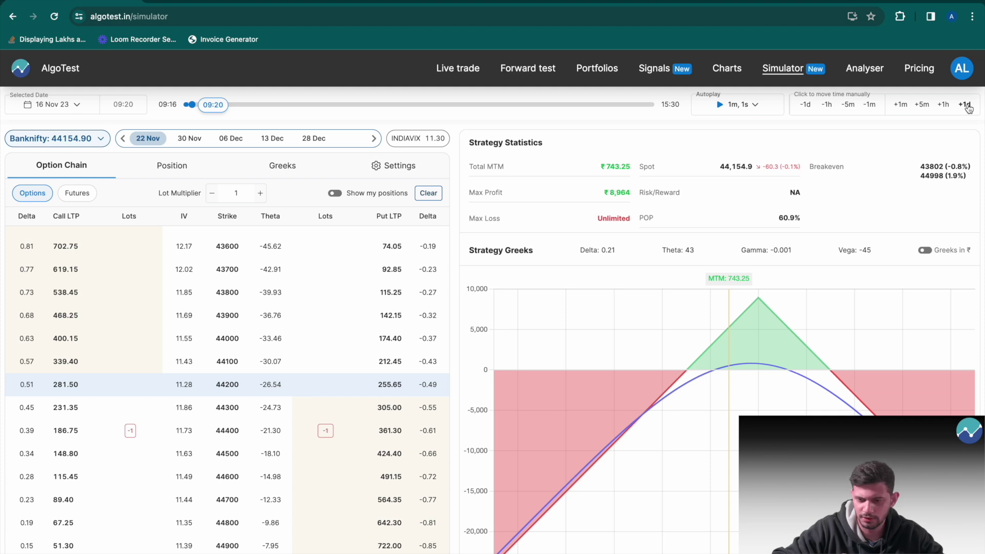
click(964, 105)
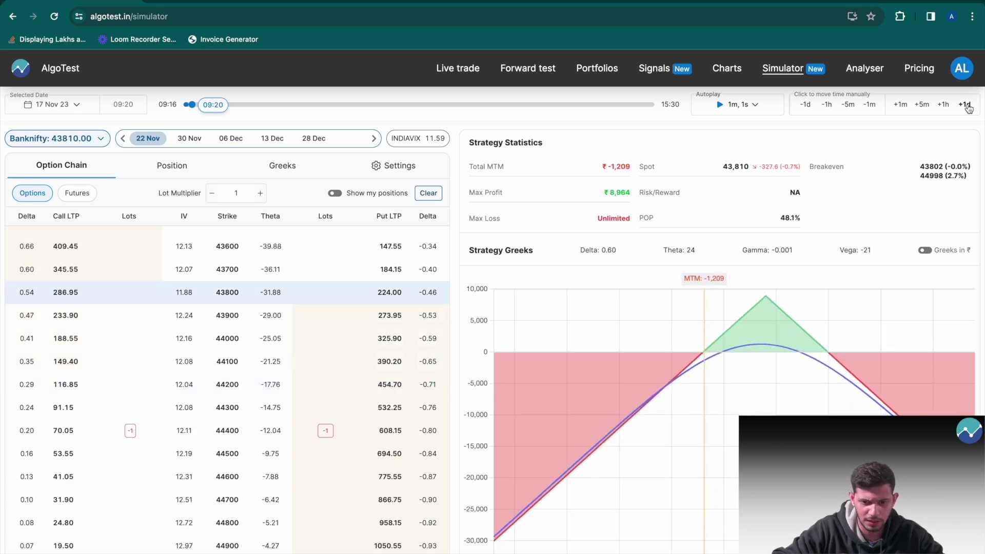
click(263, 168)
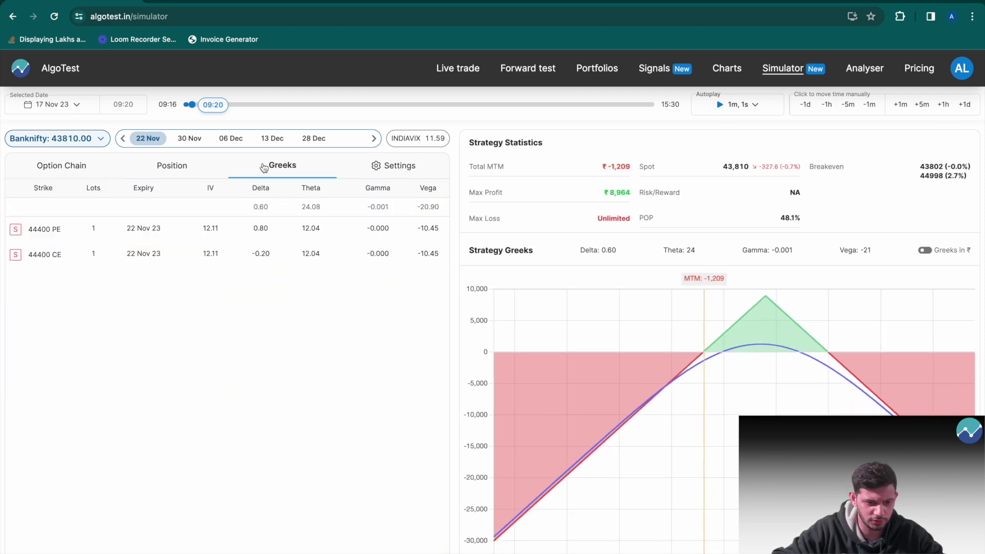
Advance the unadjusted straddle day by day through 20 and 21 Nov to 22 Nov 2023 at 15:22.
click(967, 108)
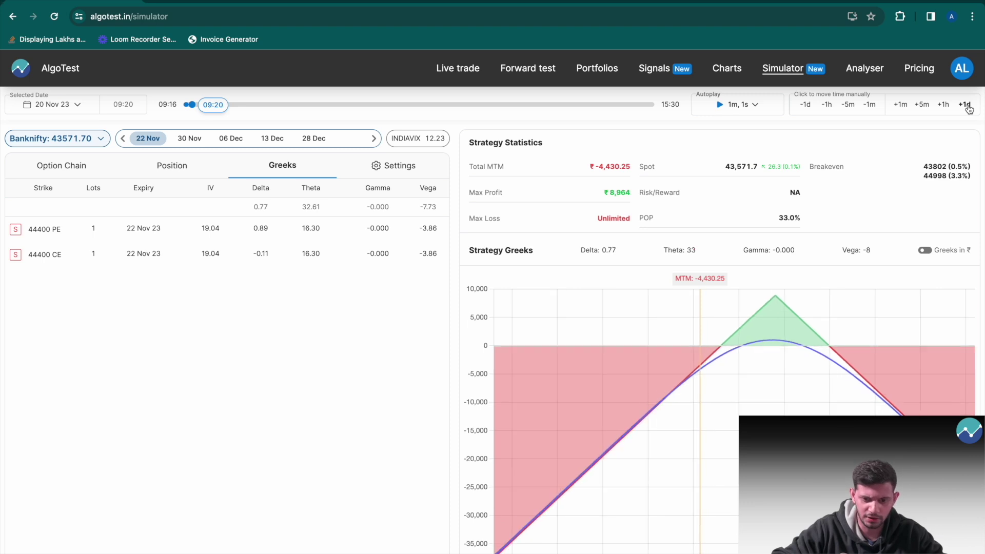
click(968, 109)
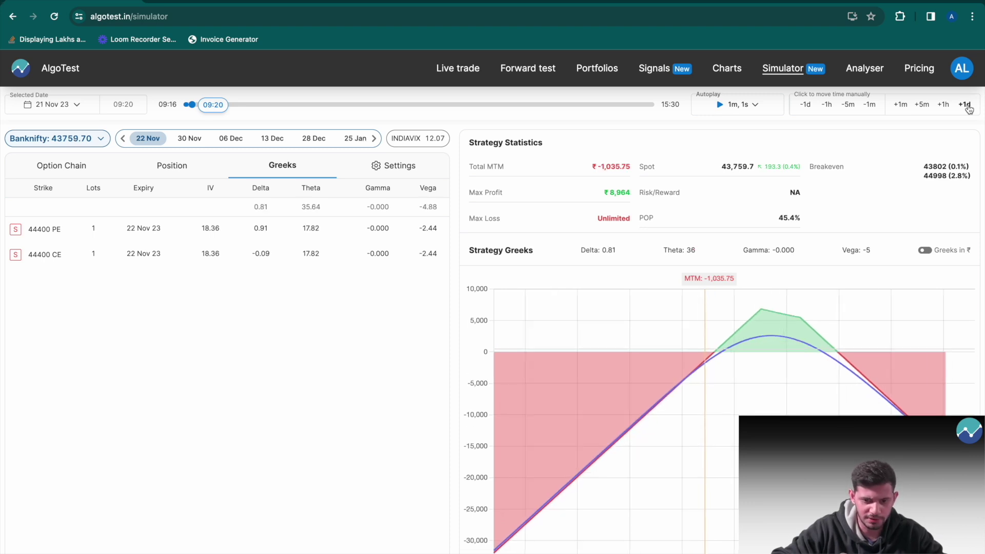
click(967, 108)
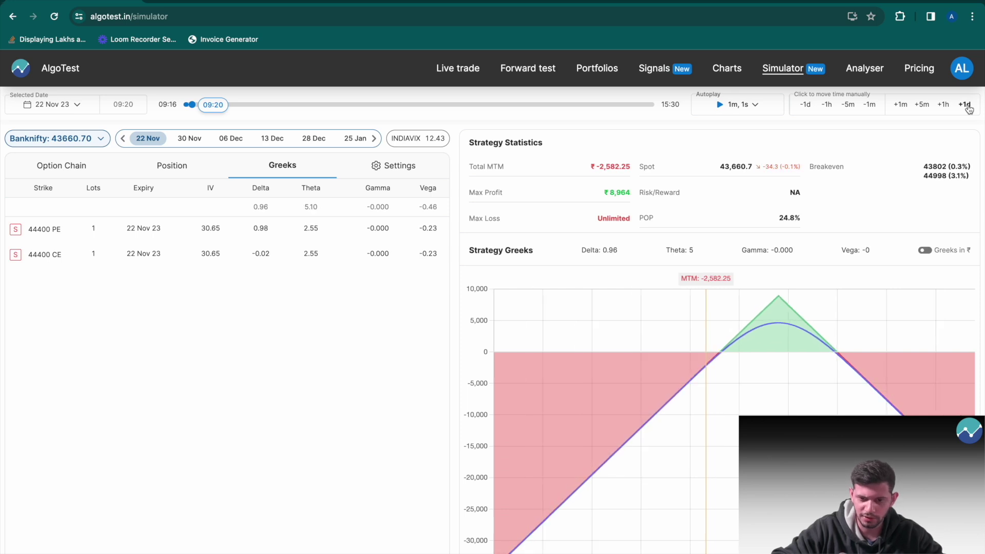
click(641, 104)
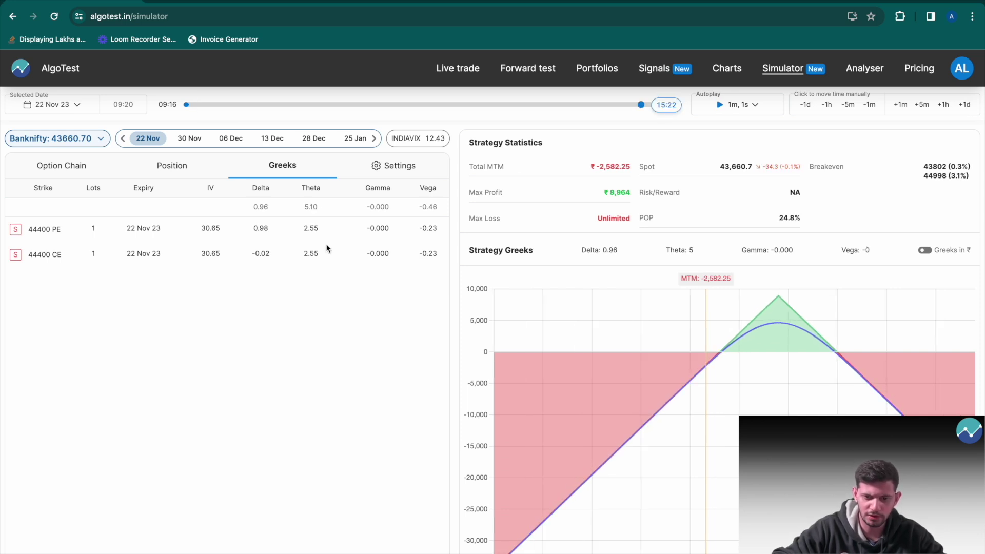